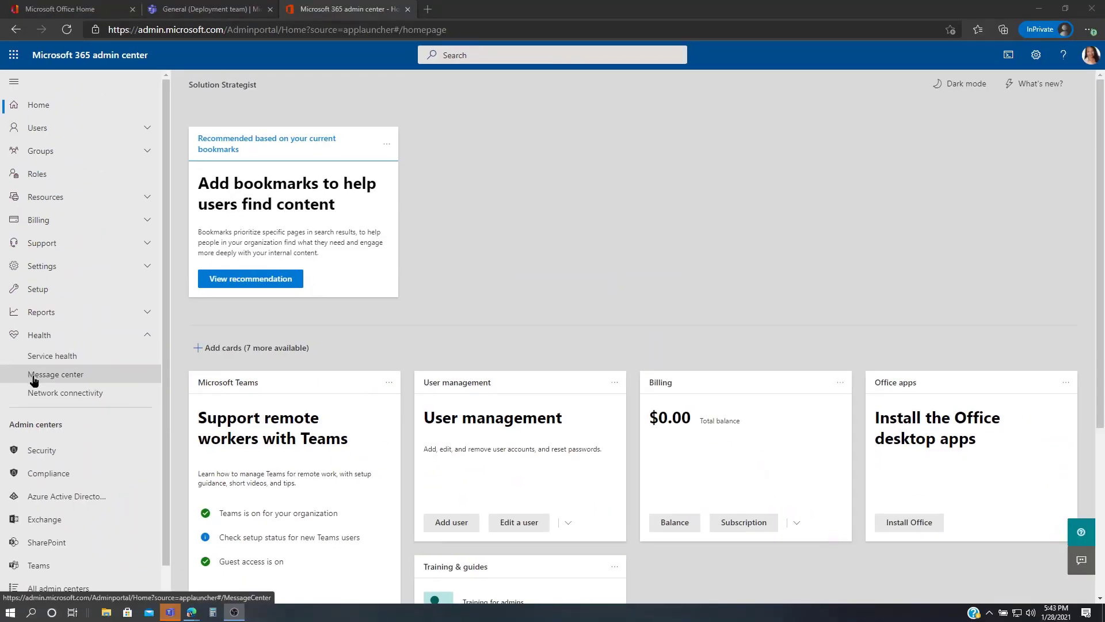
# Open the Message center, collapse the site navigation and browse the inbox messages.
pyautogui.click(33, 375)
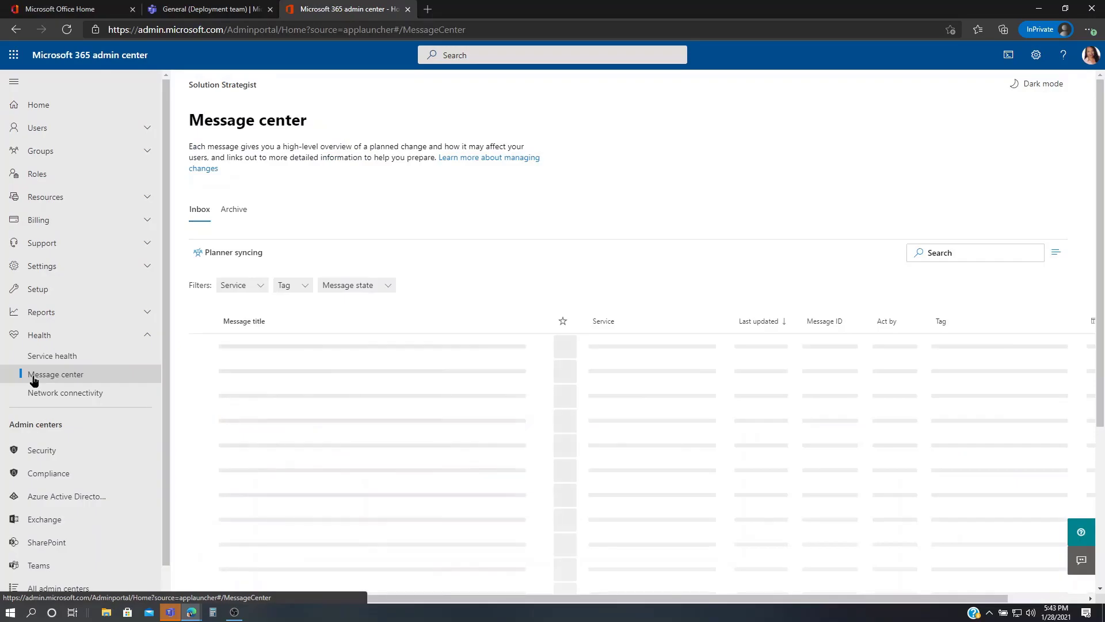
pyautogui.click(14, 81)
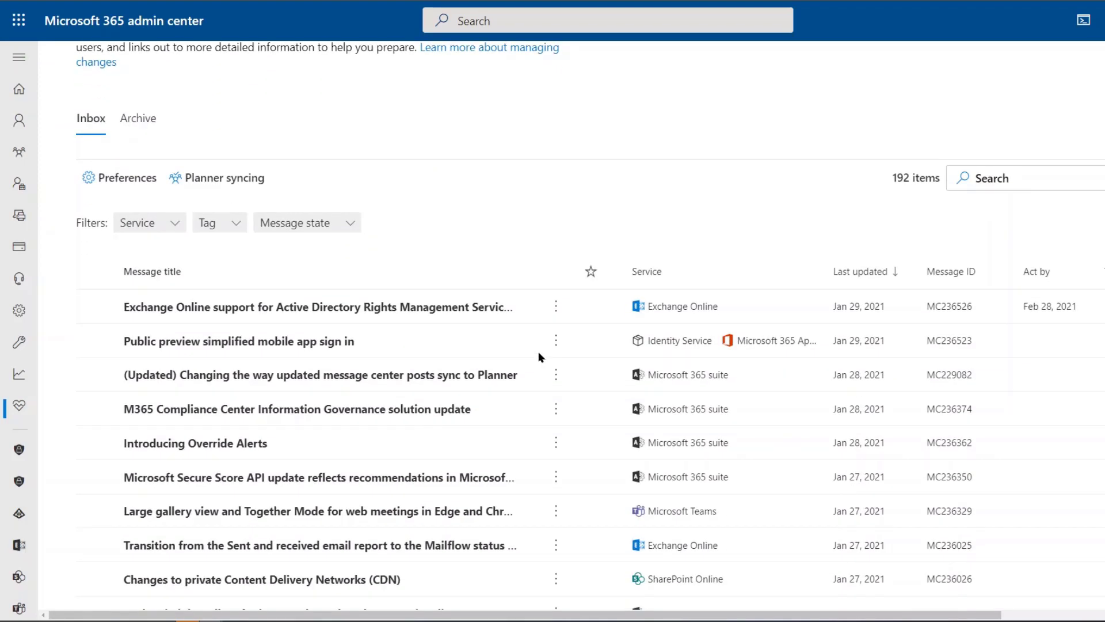
pyautogui.scroll(-3, 537, 351)
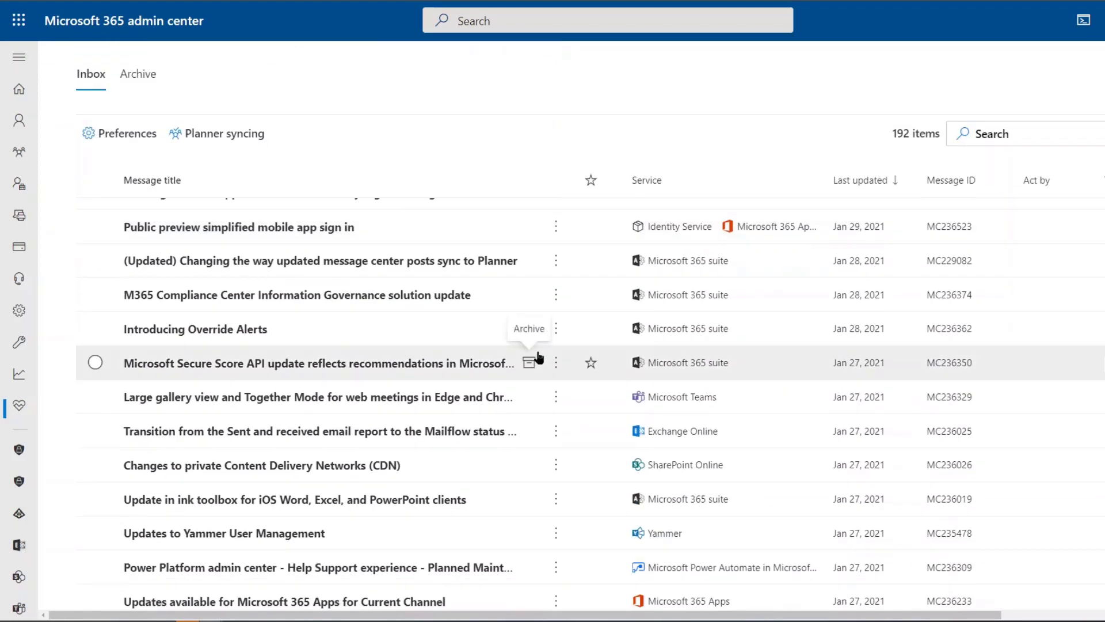
pyautogui.scroll(3, 538, 351)
# Filter the inbox messages to the Microsoft Teams service and the Major update tag.
pyautogui.click(159, 222)
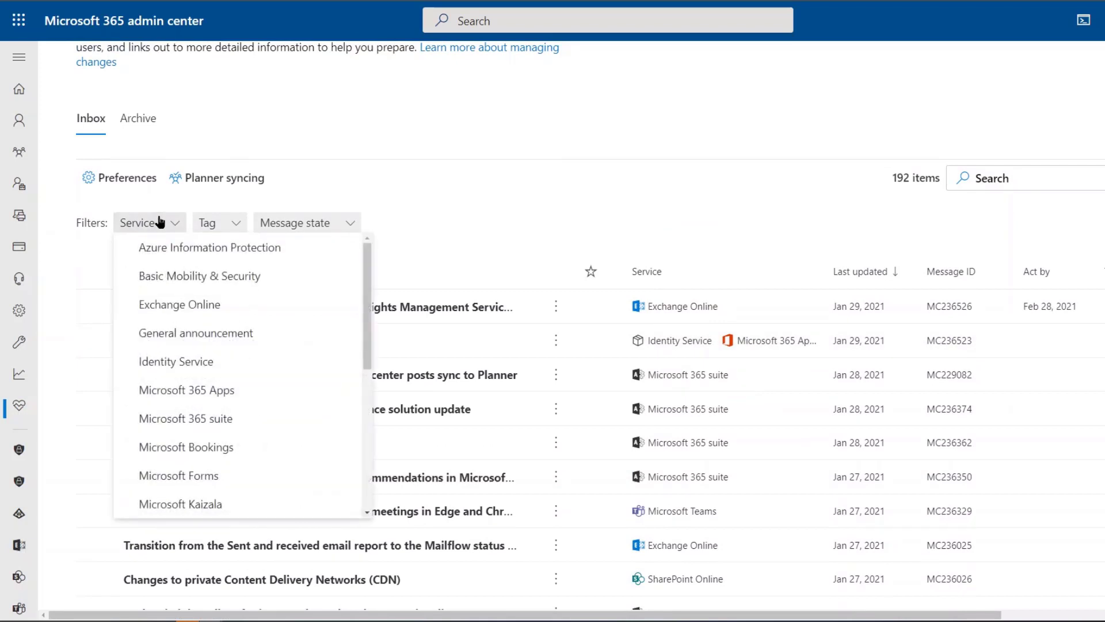
pyautogui.moveTo(367, 316); pyautogui.dragTo(364, 403)
pyautogui.click(209, 361)
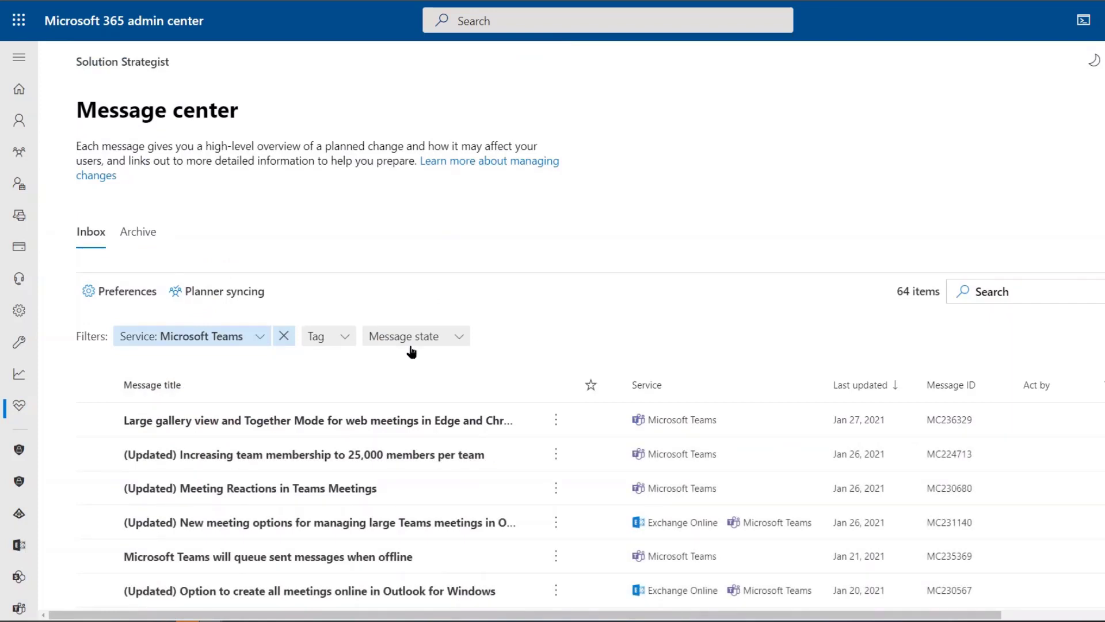
pyautogui.click(341, 345)
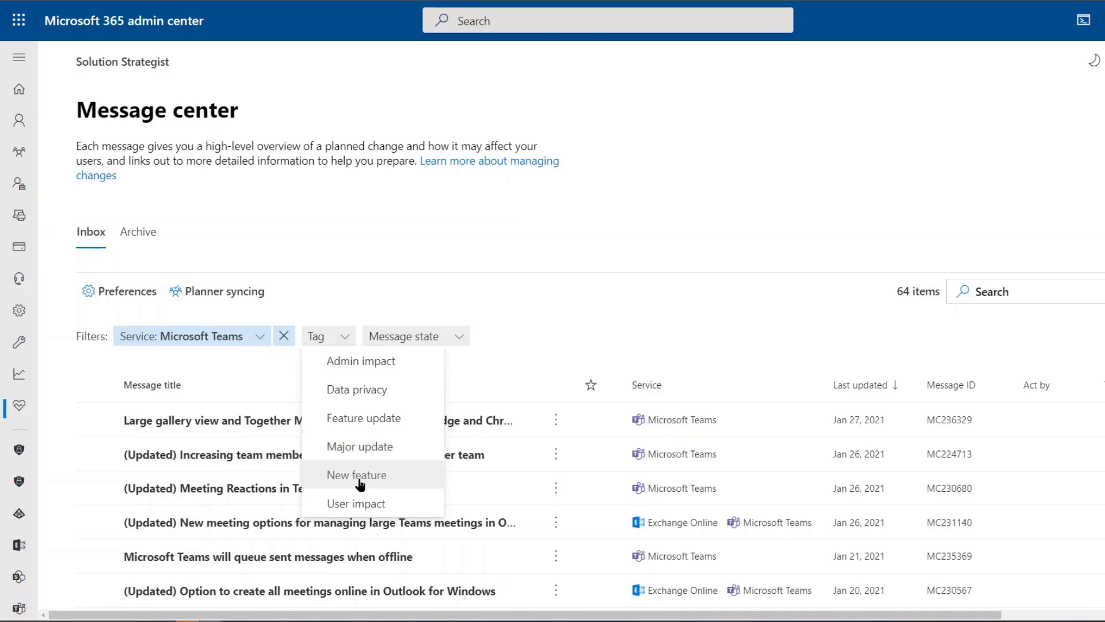
pyautogui.click(346, 449)
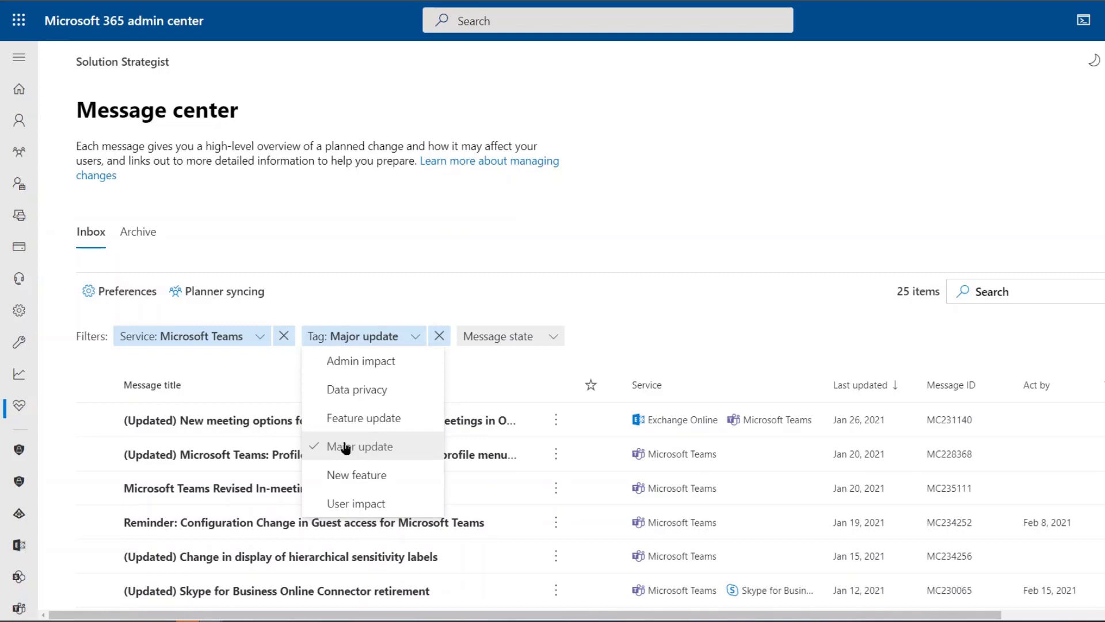
pyautogui.hotkey('ctrl', '-')
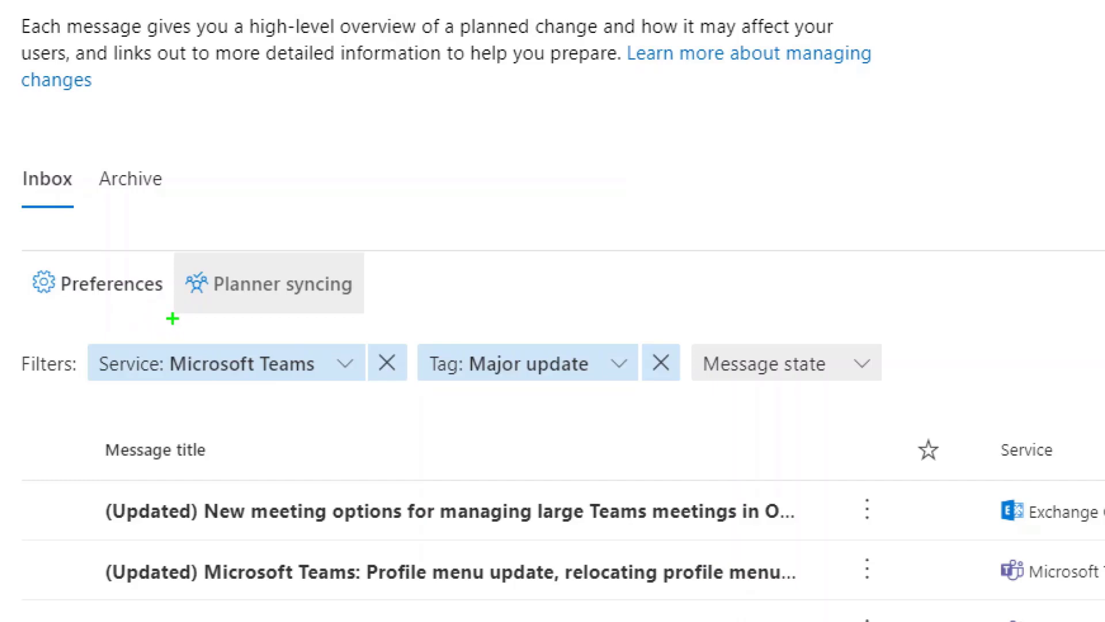
pyautogui.moveTo(173, 318); pyautogui.dragTo(376, 318)
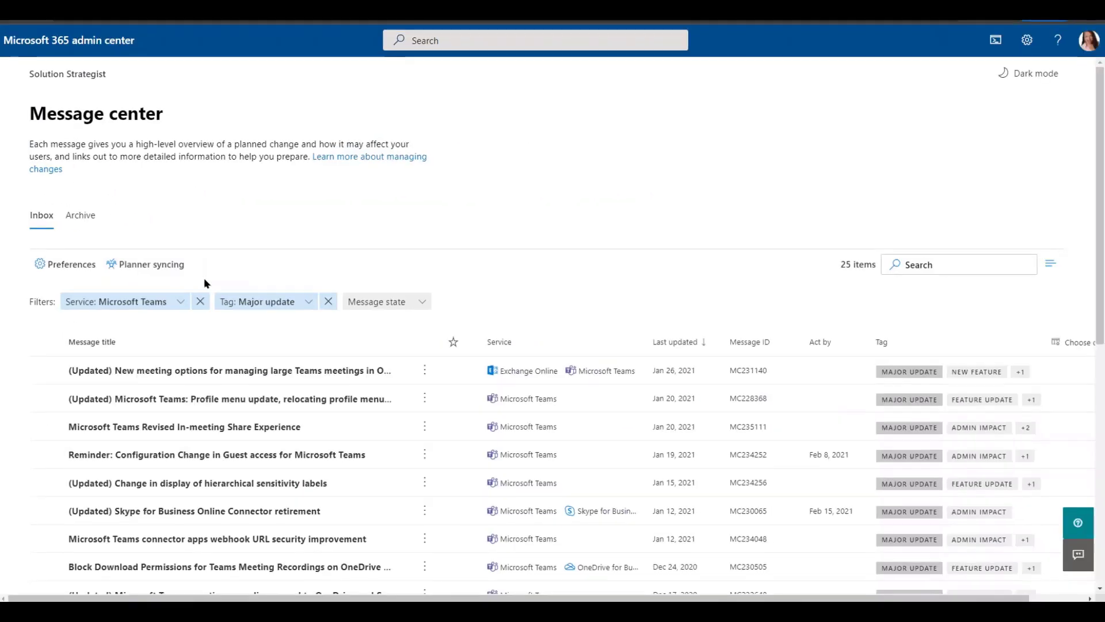
# Start the Planner syncing setup and check the suggested plans available for syncing.
pyautogui.click(130, 266)
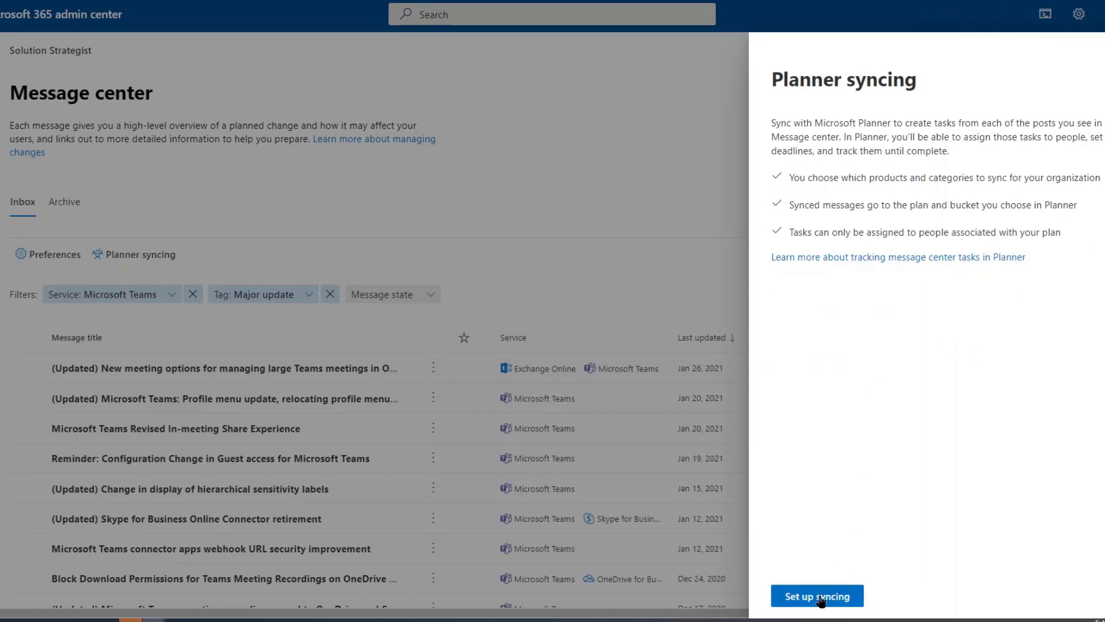
pyautogui.click(821, 599)
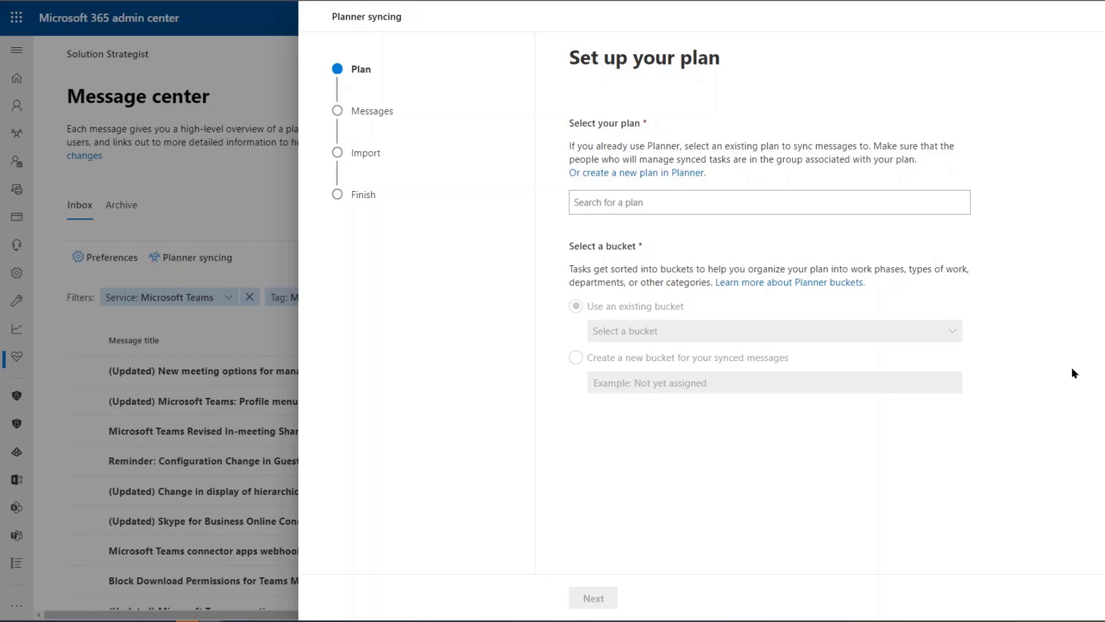
pyautogui.click(669, 202)
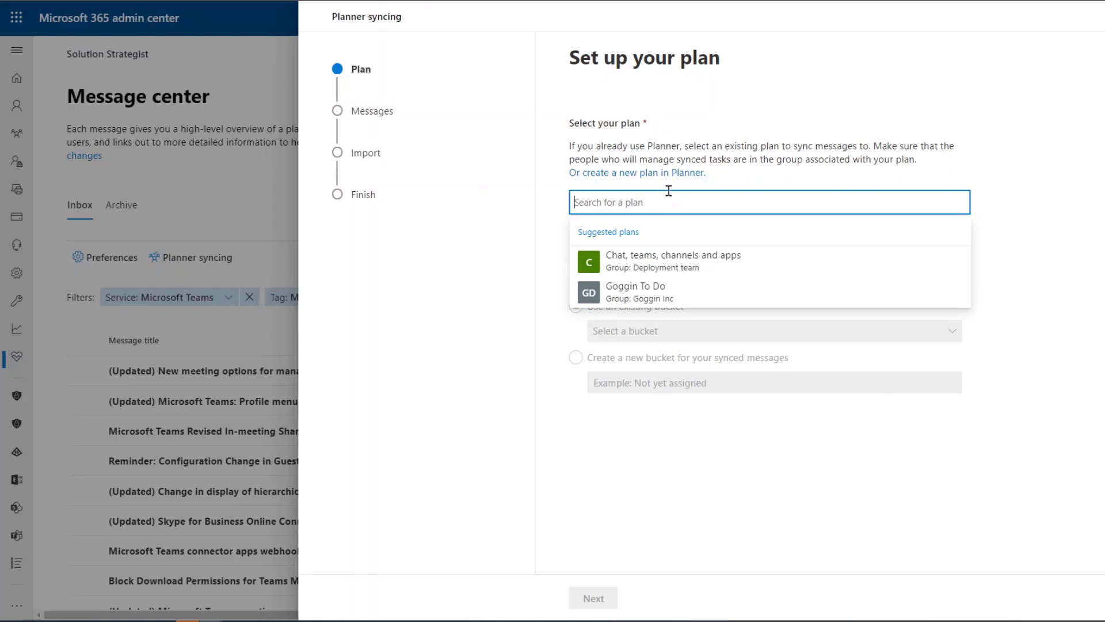
pyautogui.click(1069, 205)
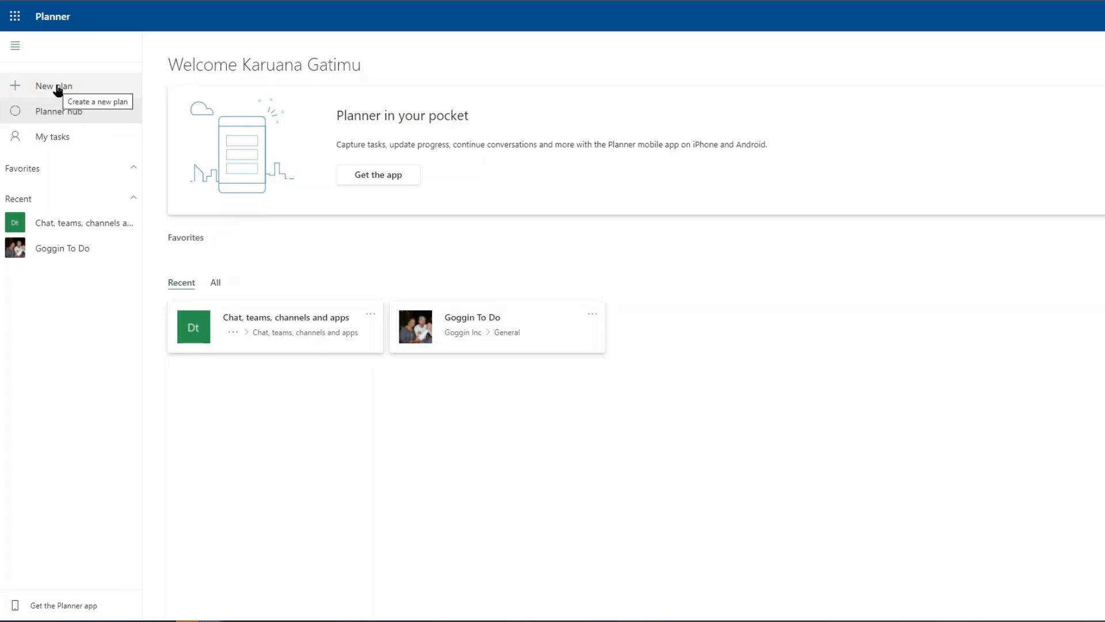
# Create a new plan named Message Center Posts in Planner within the existing Deployment team group.
pyautogui.click(58, 87)
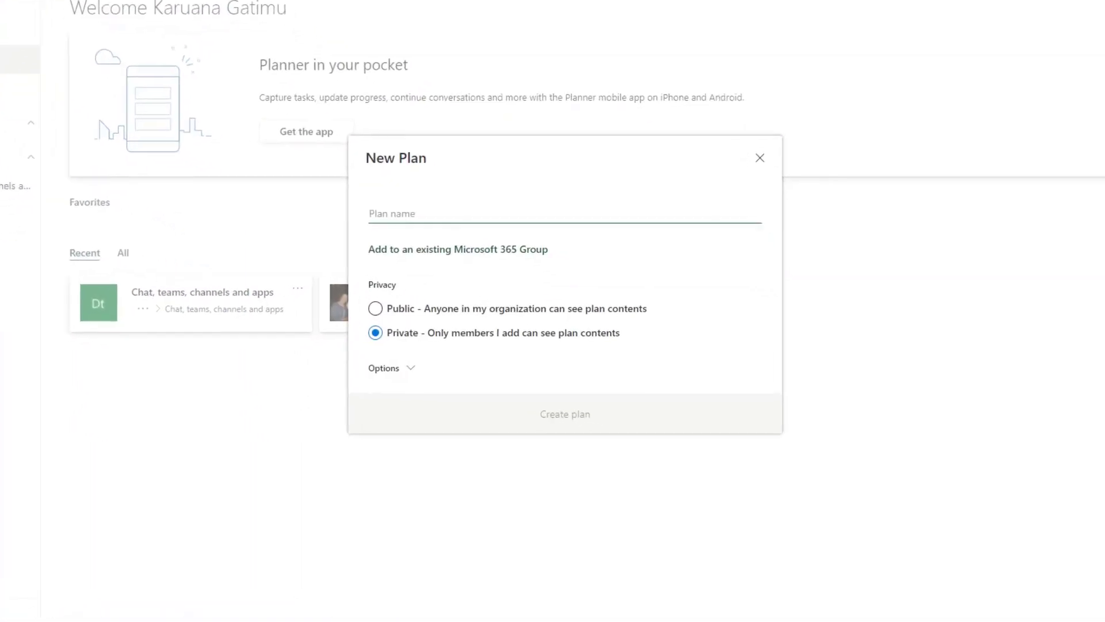
pyautogui.write('M')
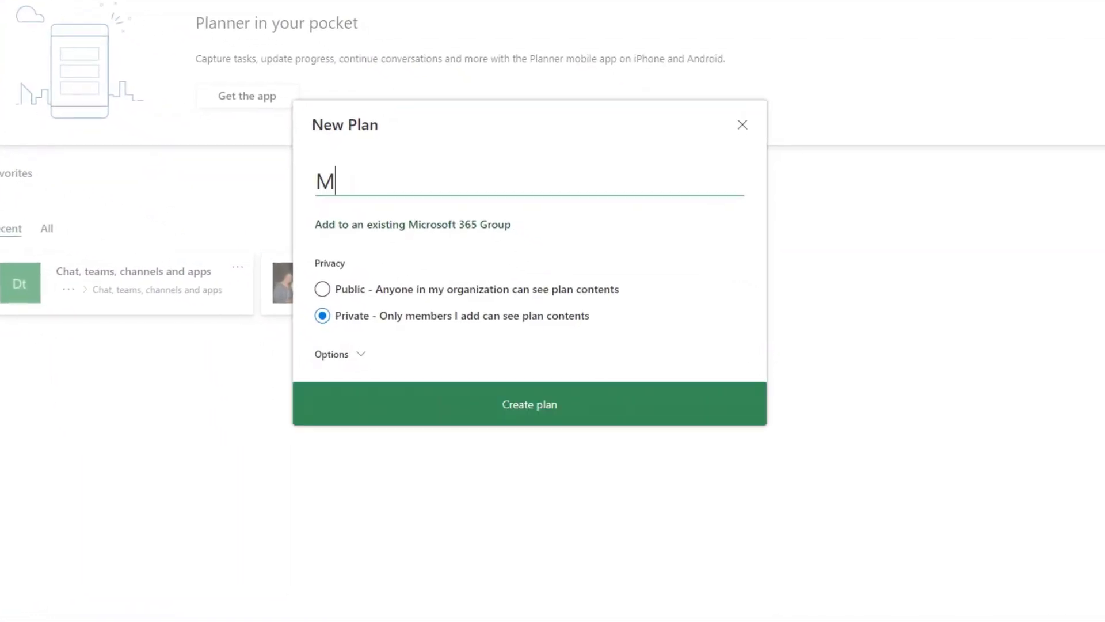
pyautogui.write('essage Center Posts')
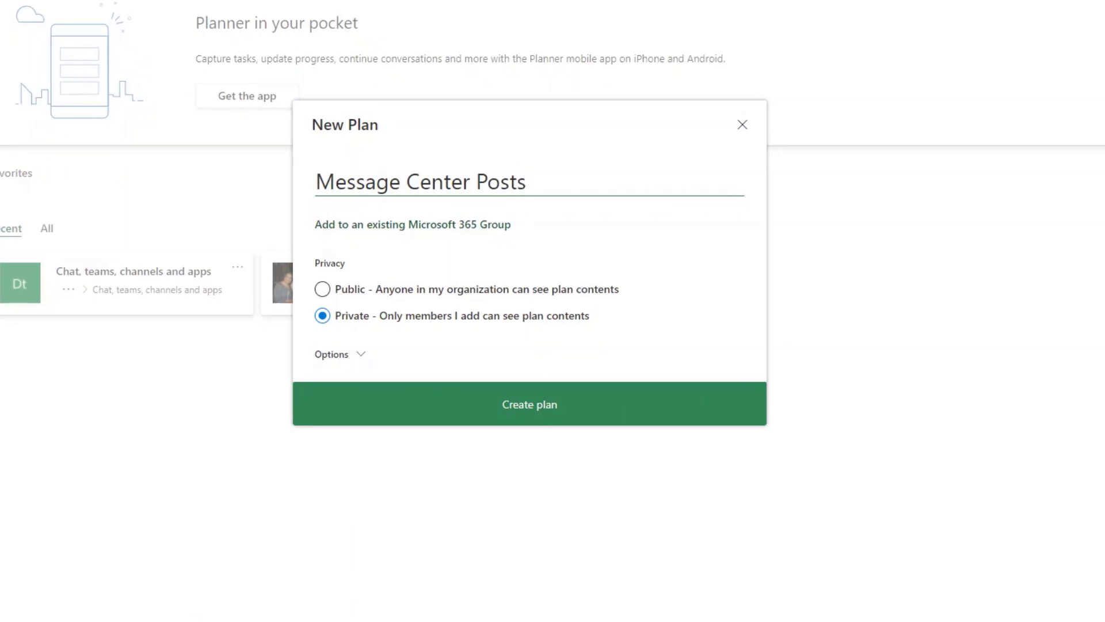
pyautogui.click(320, 354)
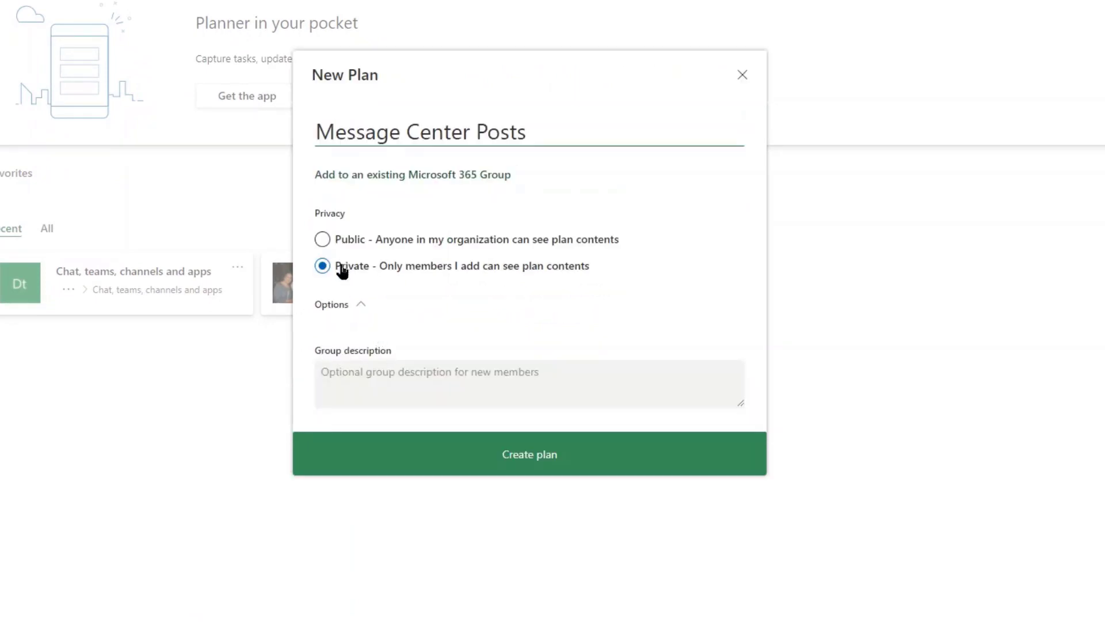
pyautogui.click(400, 176)
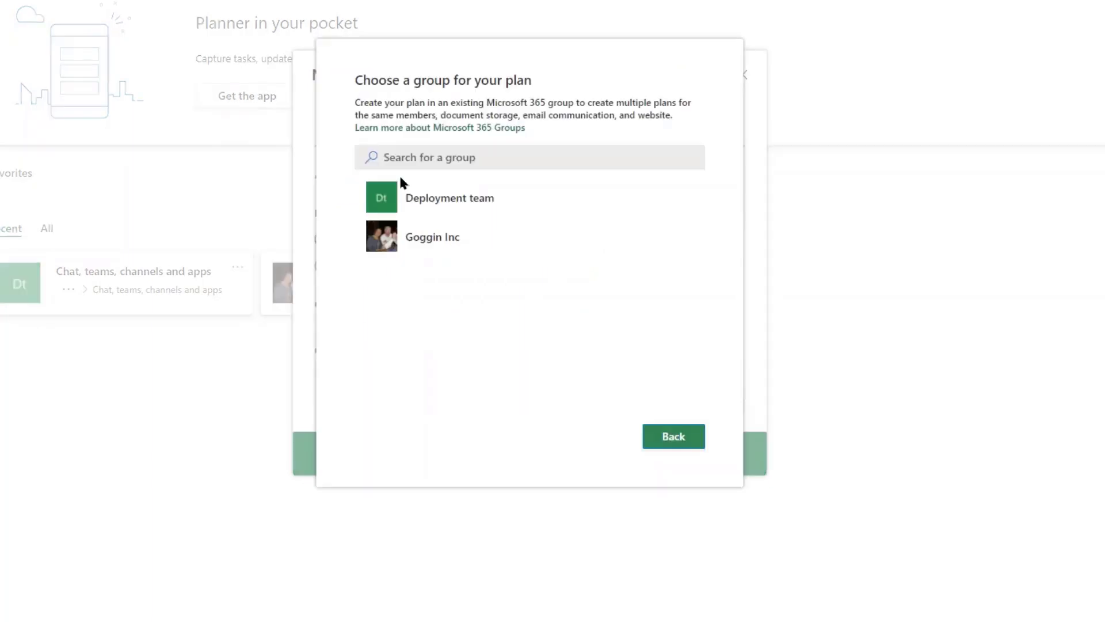
pyautogui.click(437, 202)
pyautogui.click(520, 392)
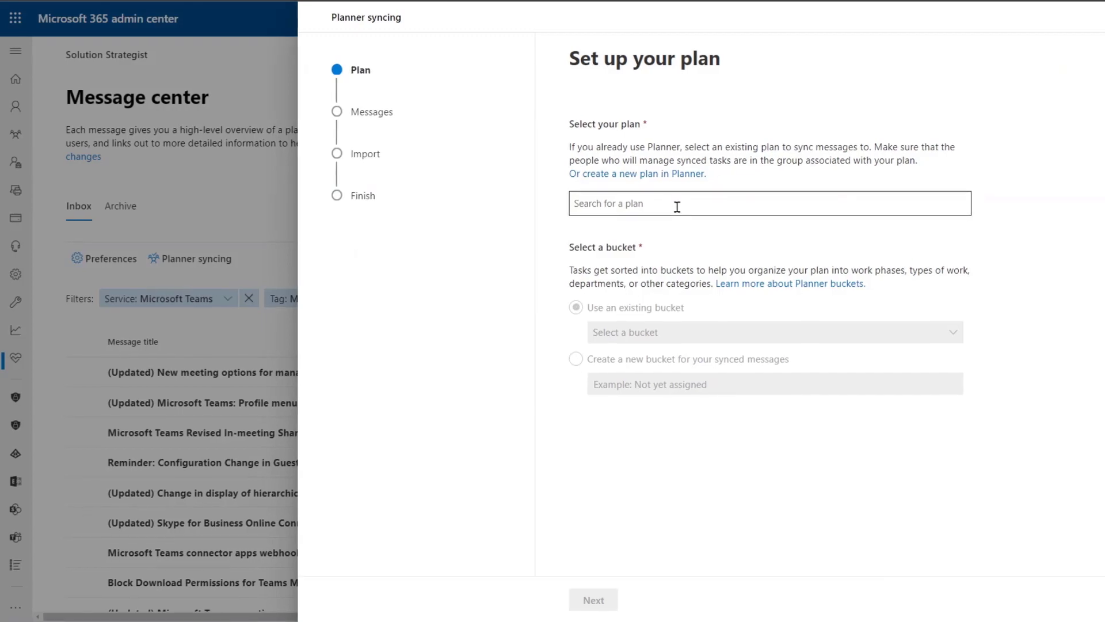
# In the Planner syncing setup, choose the Message Center Posts plan with its existing To do bucket and continue to message selection.
pyautogui.click(677, 203)
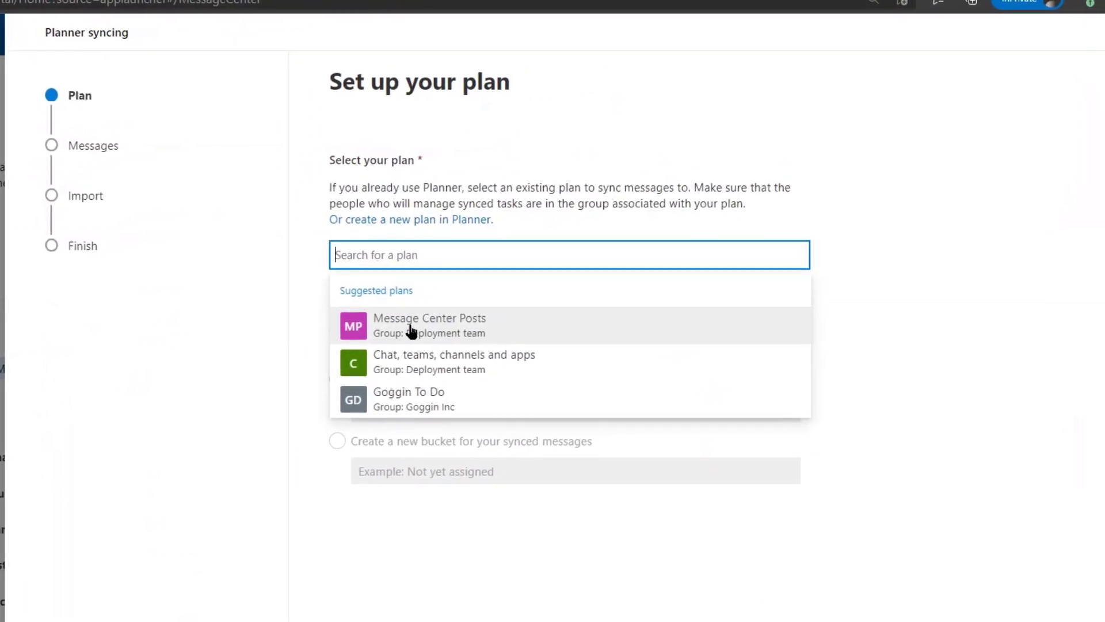
pyautogui.click(411, 331)
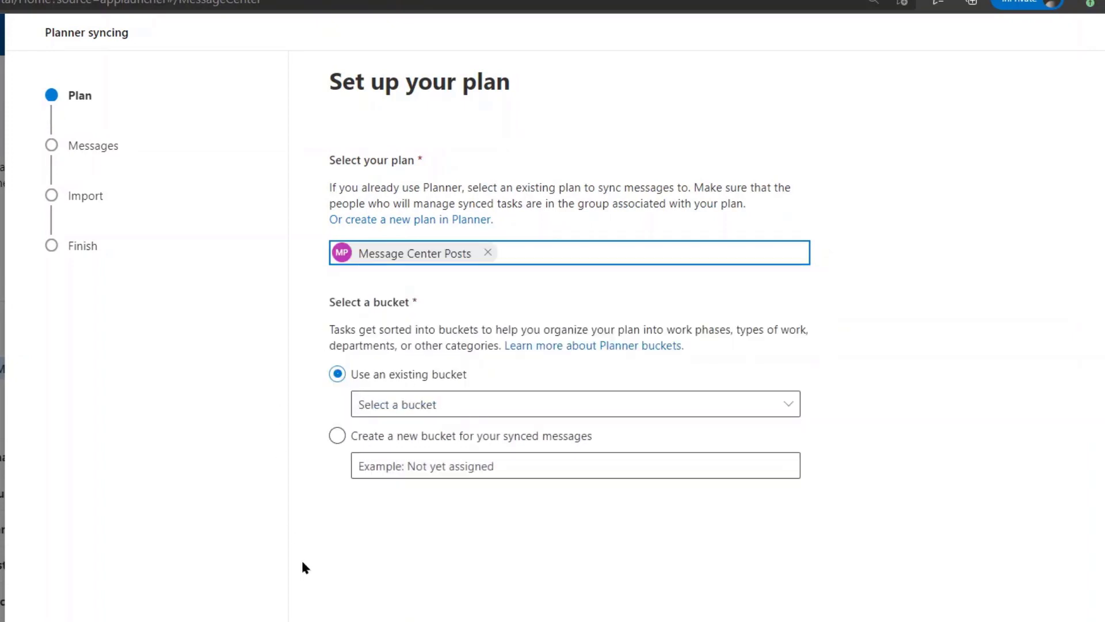
pyautogui.click(455, 413)
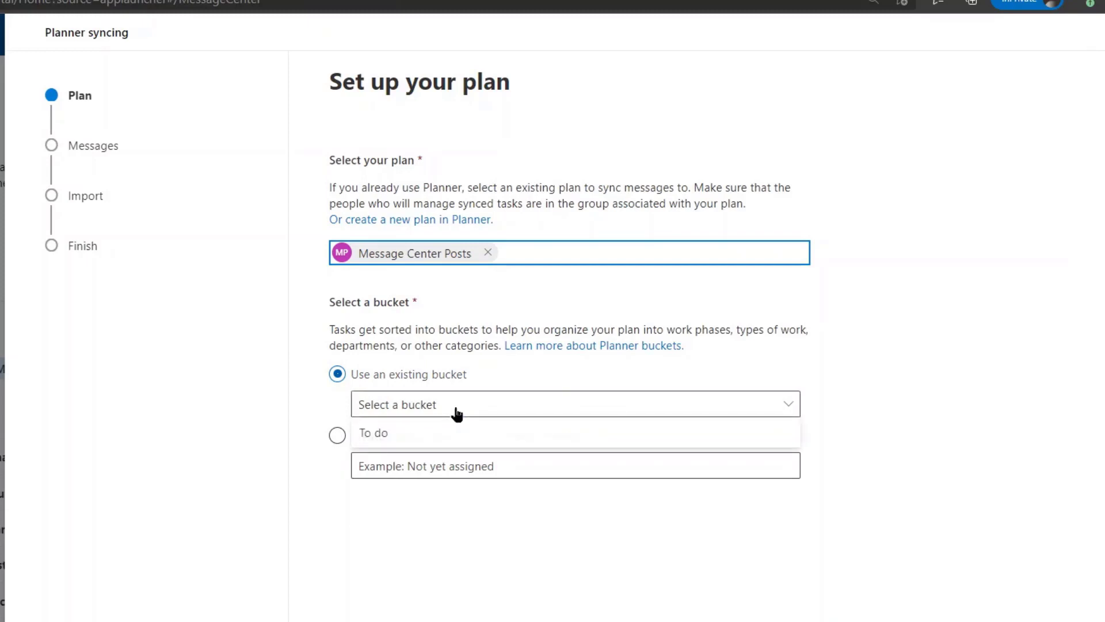
pyautogui.click(429, 435)
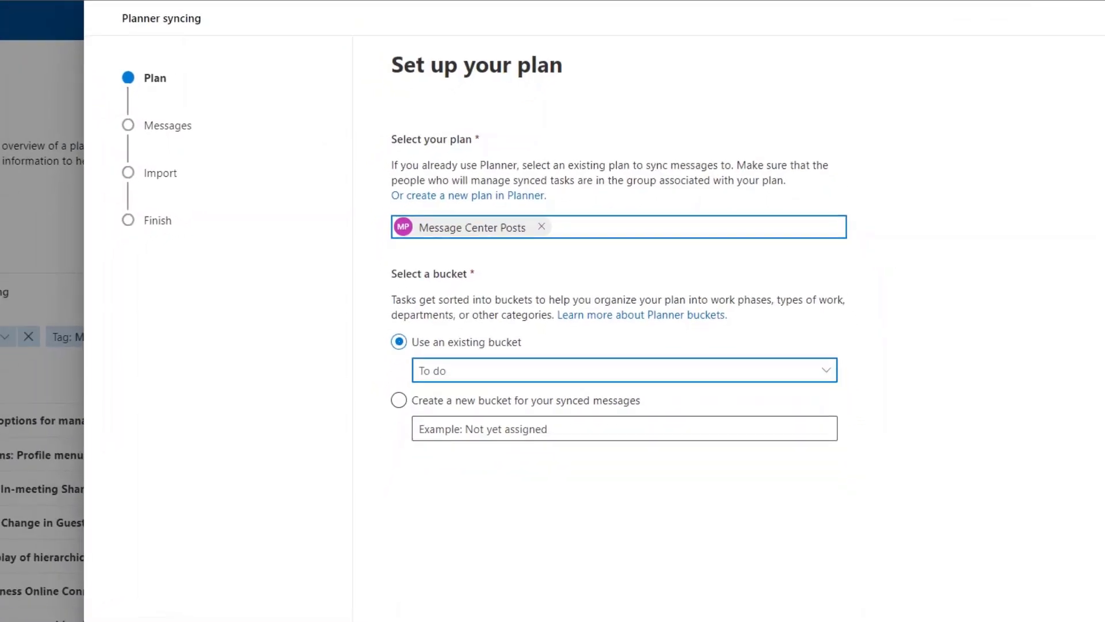
pyautogui.click(438, 603)
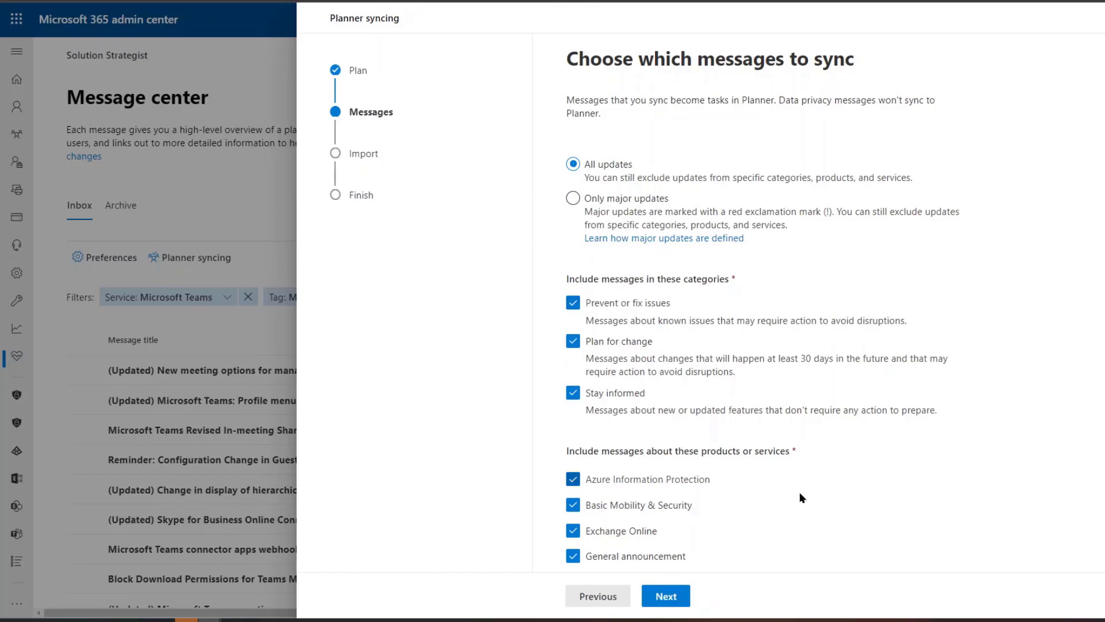
# Exclude Microsoft Bookings, Microsoft Kaizala and Sway from the messages to sync and continue to the import choices.
pyautogui.scroll(-5, 807, 502)
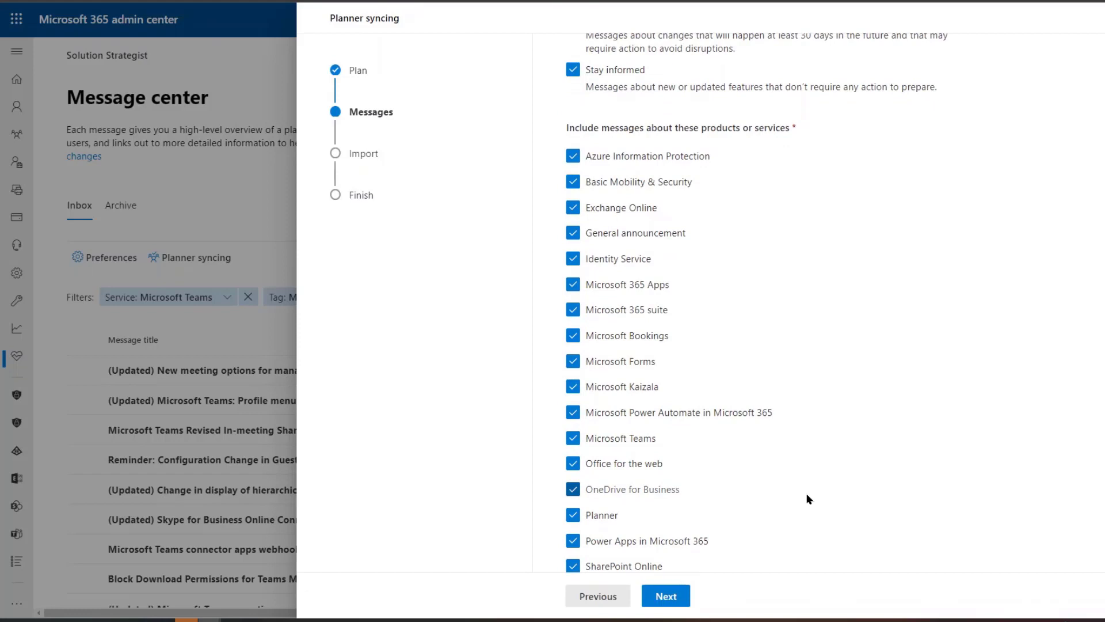
pyautogui.click(576, 338)
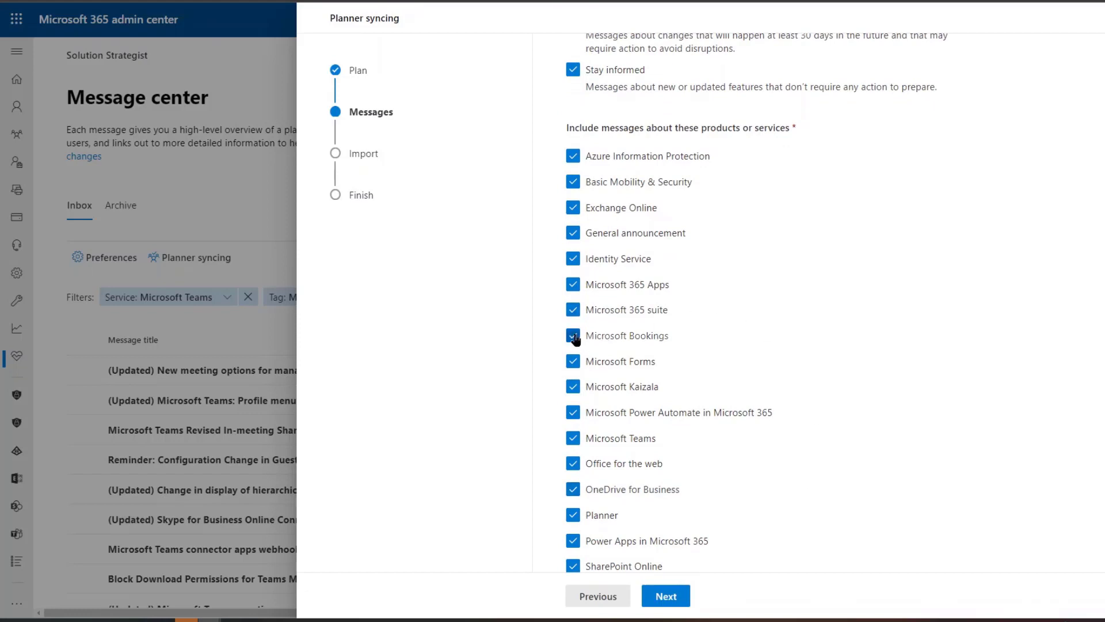
pyautogui.click(573, 387)
pyautogui.scroll(-2, 769, 499)
pyautogui.scroll(-1, 771, 500)
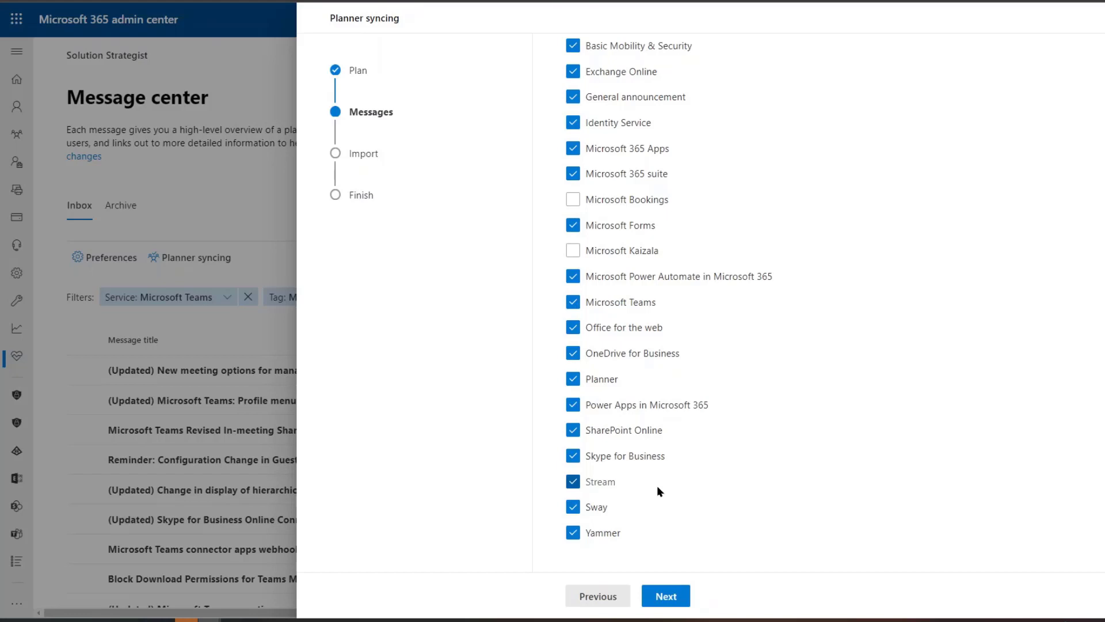
pyautogui.click(578, 508)
pyautogui.scroll(10, 694, 503)
pyautogui.scroll(1, 722, 504)
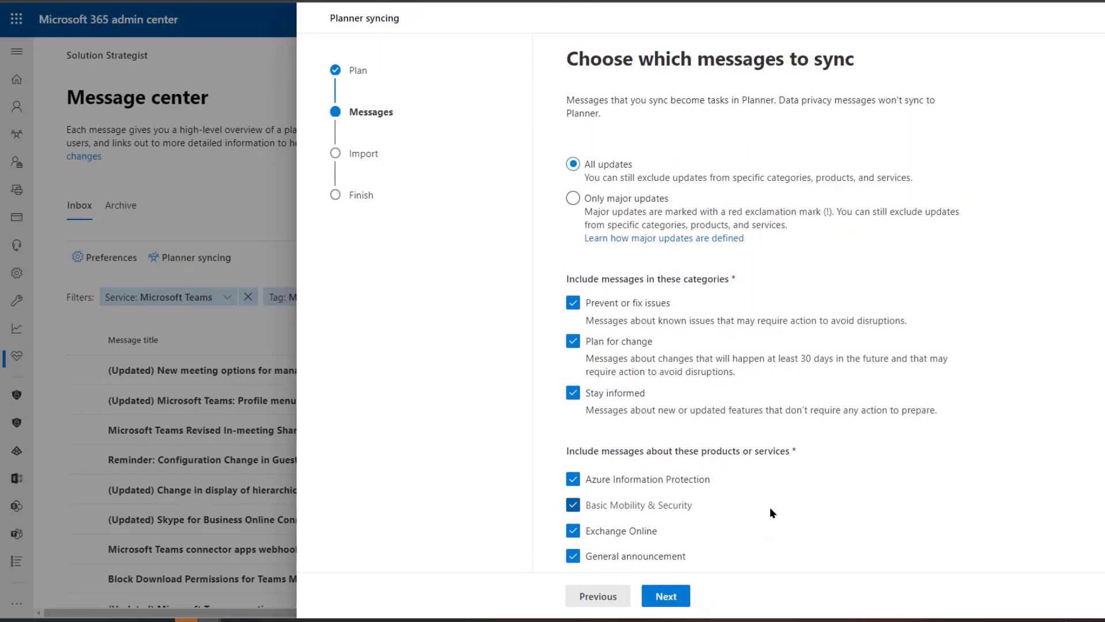
pyautogui.click(668, 600)
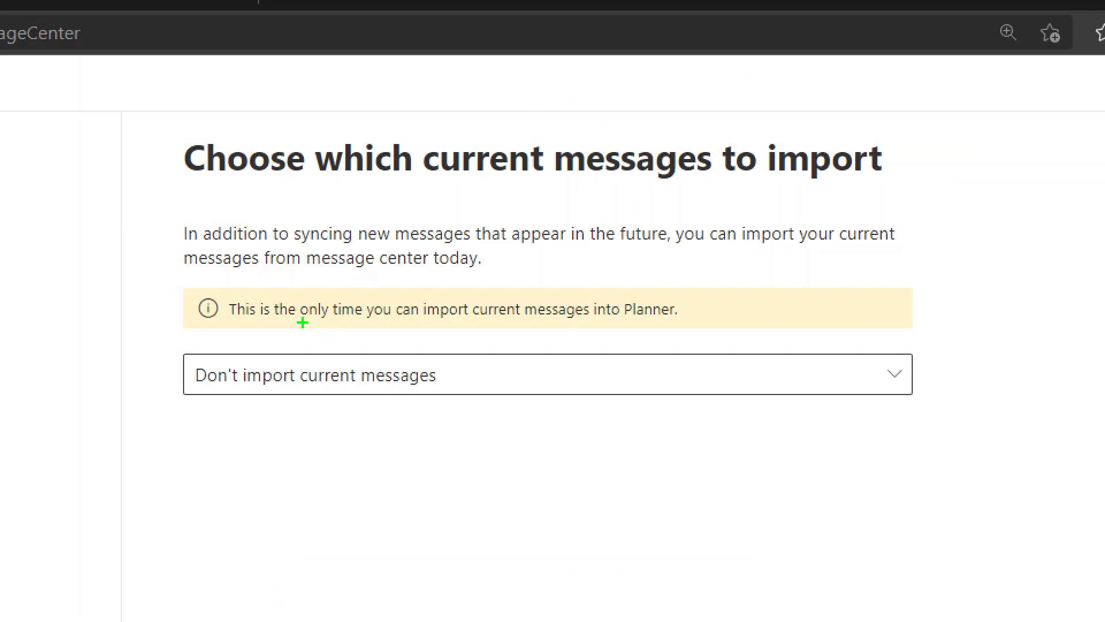
# Choose to import current messages from the past 28 days into the plan.
pyautogui.moveTo(303, 322); pyautogui.dragTo(350, 323)
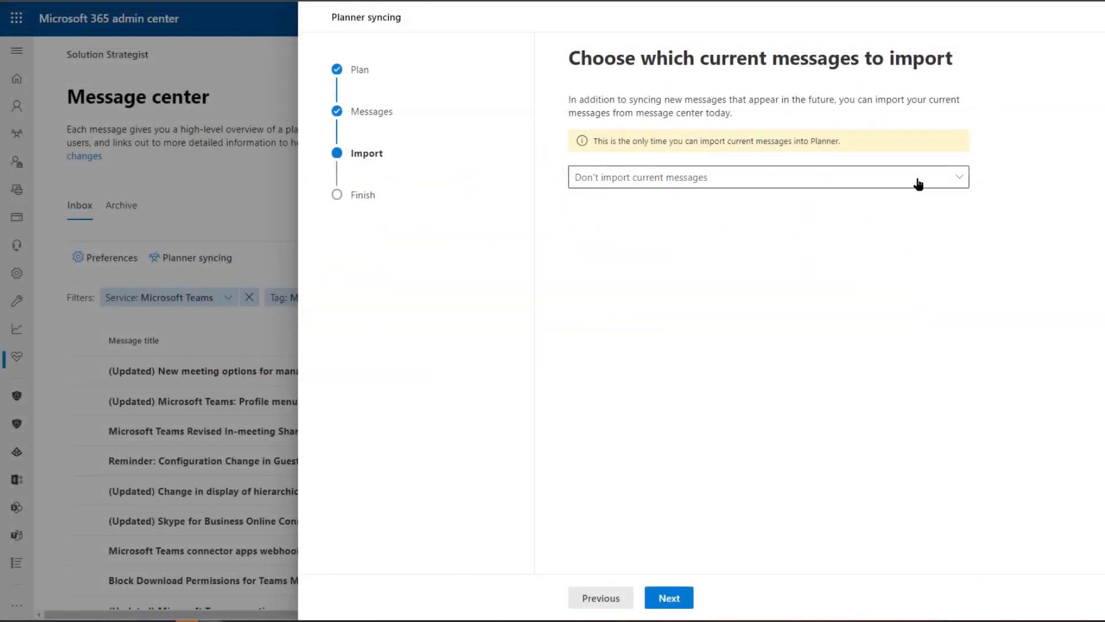
pyautogui.click(918, 183)
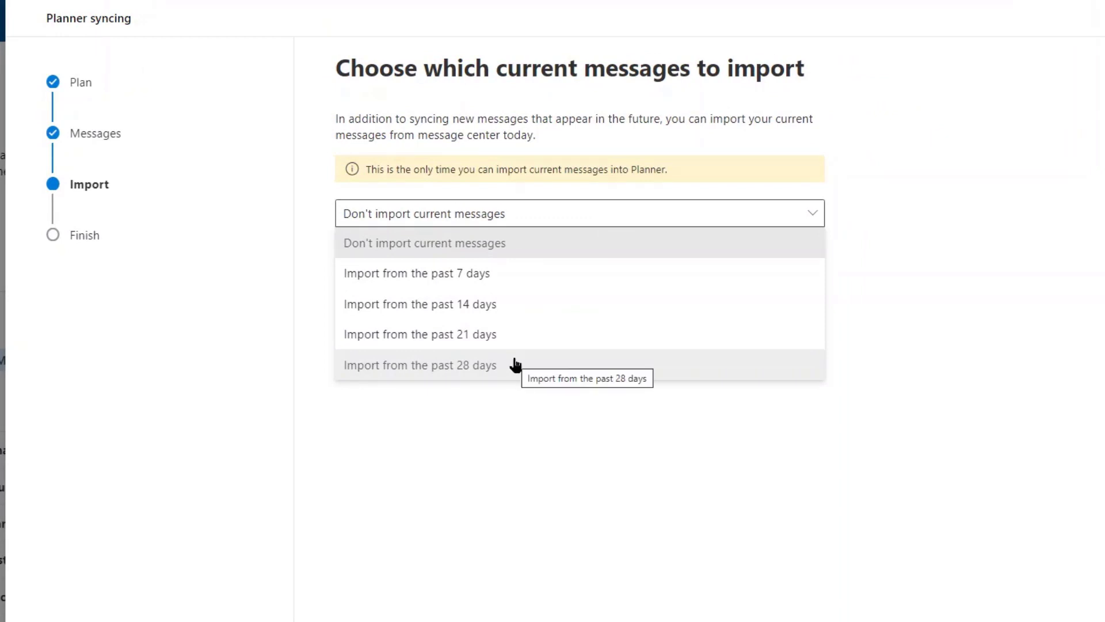
pyautogui.click(418, 368)
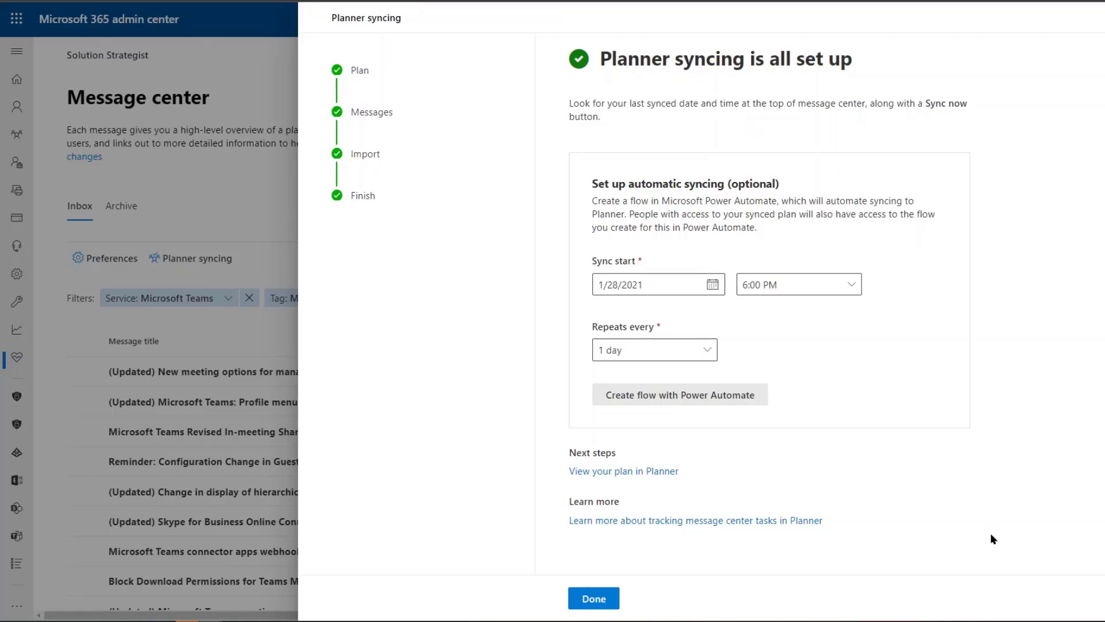
# Schedule automatic syncing to start on 1/29/2021 at 2:00 AM and repeat every 1 day.
pyautogui.click(707, 350)
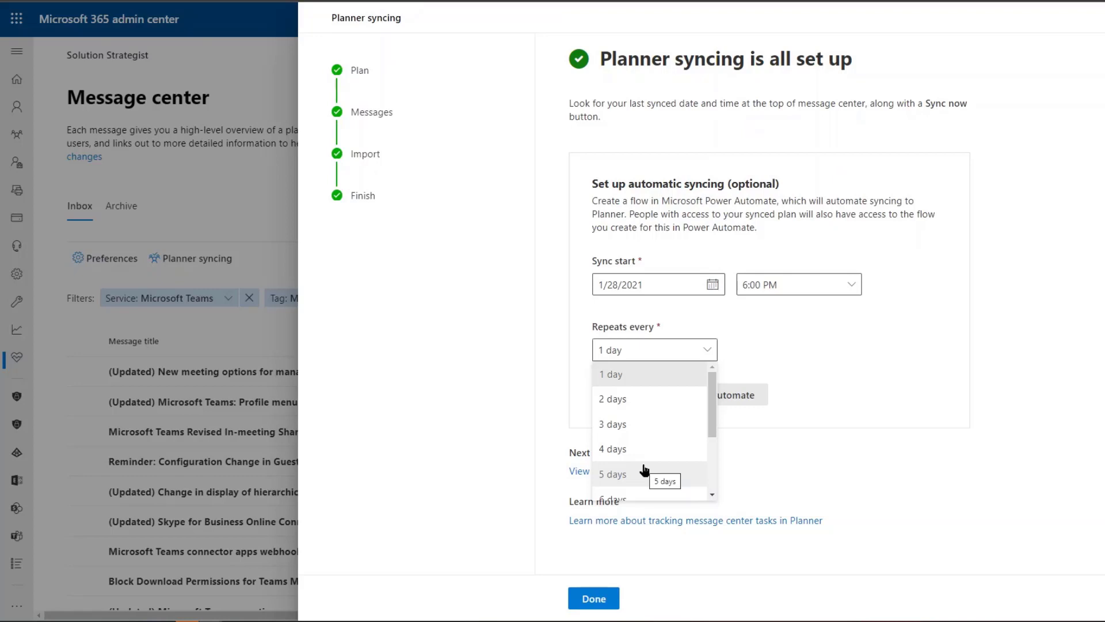
pyautogui.click(651, 374)
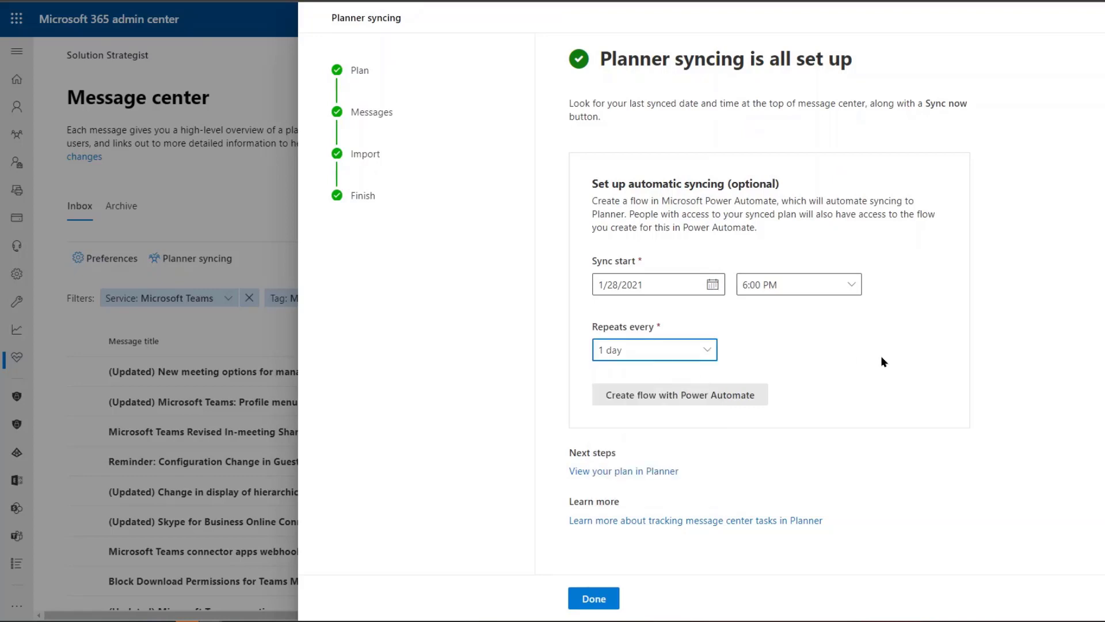
pyautogui.click(853, 291)
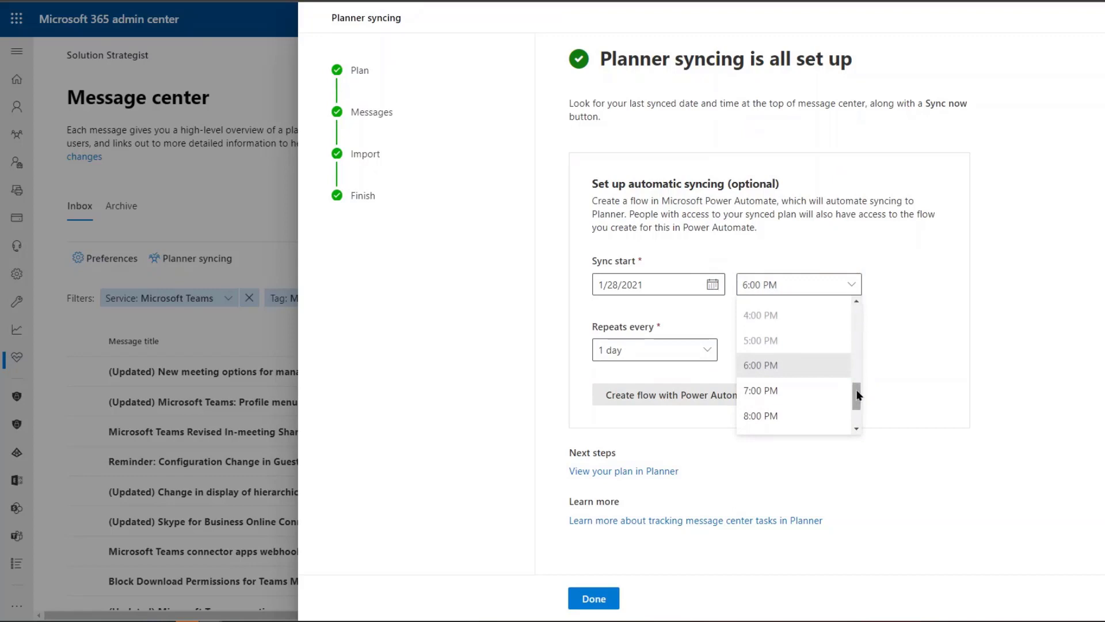
pyautogui.moveTo(857, 395)
pyautogui.mouseDown()
pyautogui.moveTo(856, 412)
pyautogui.moveTo(855, 367)
pyautogui.moveTo(855, 411)
pyautogui.mouseUp()
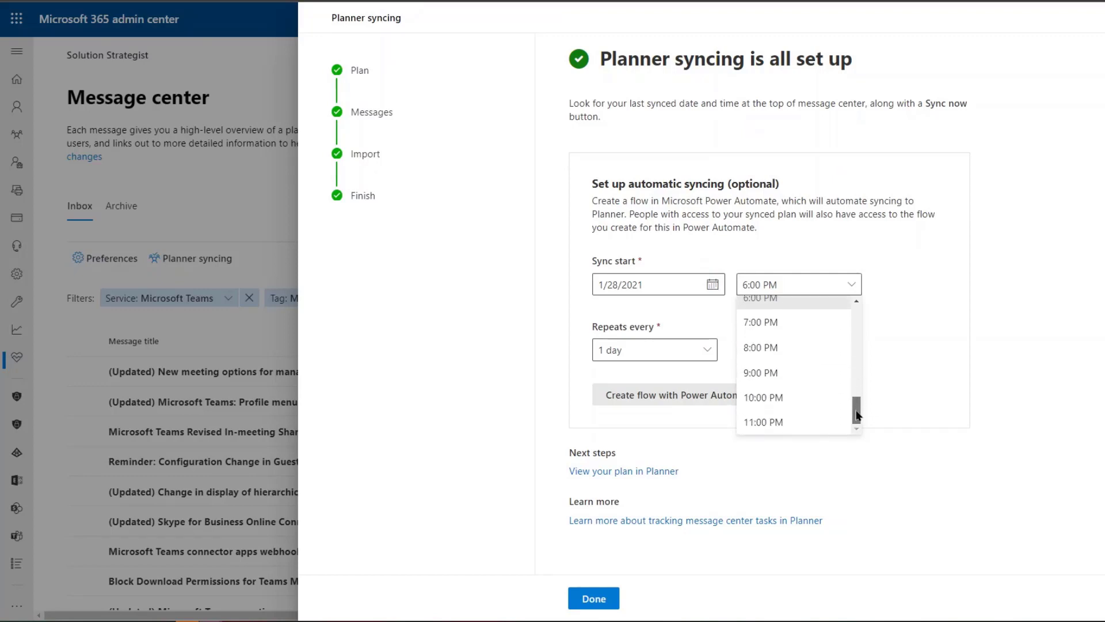
pyautogui.click(714, 286)
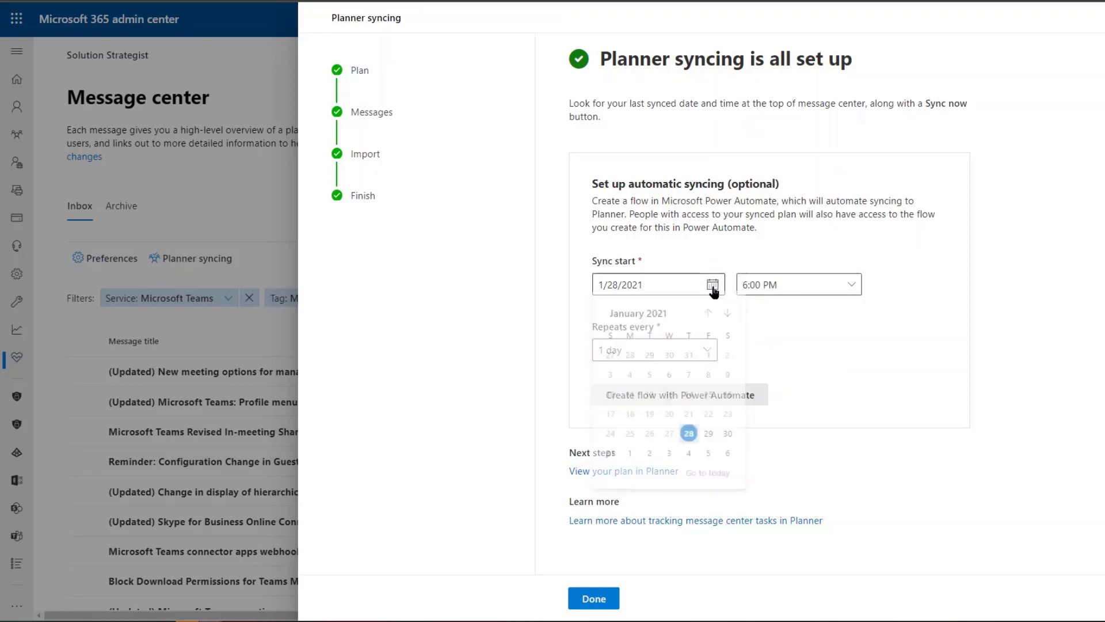
pyautogui.click(709, 437)
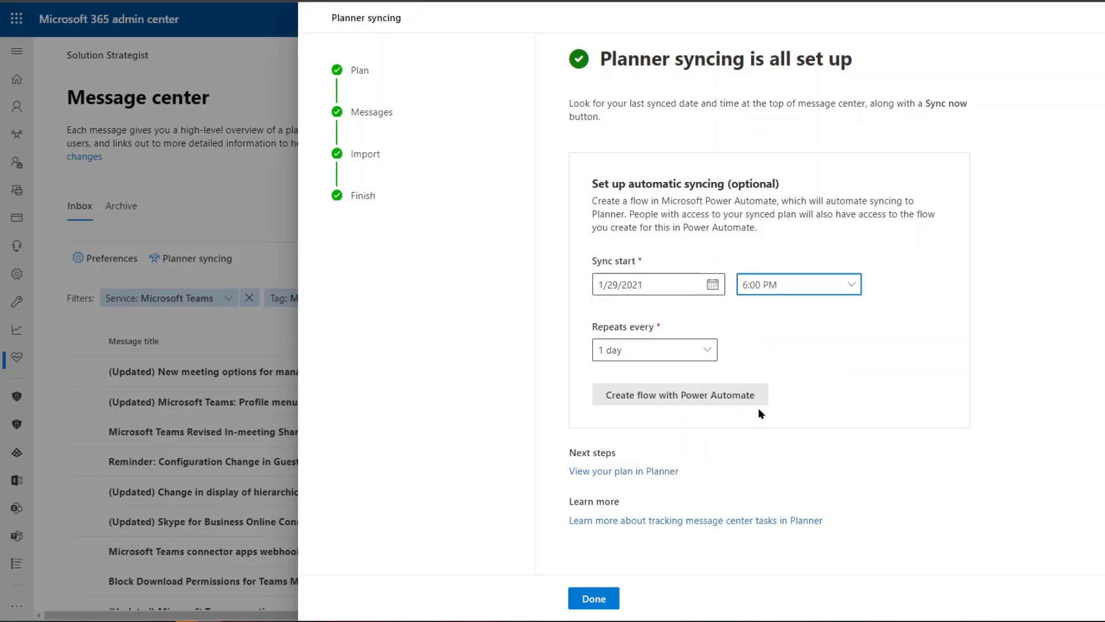
pyautogui.click(854, 288)
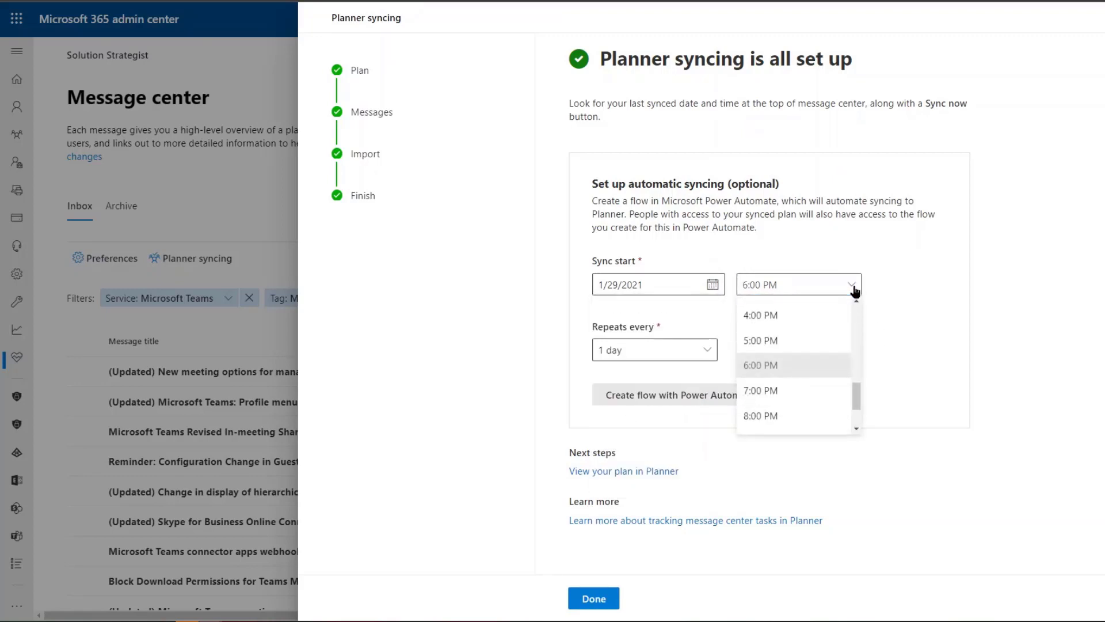
pyautogui.moveTo(856, 396); pyautogui.dragTo(856, 320)
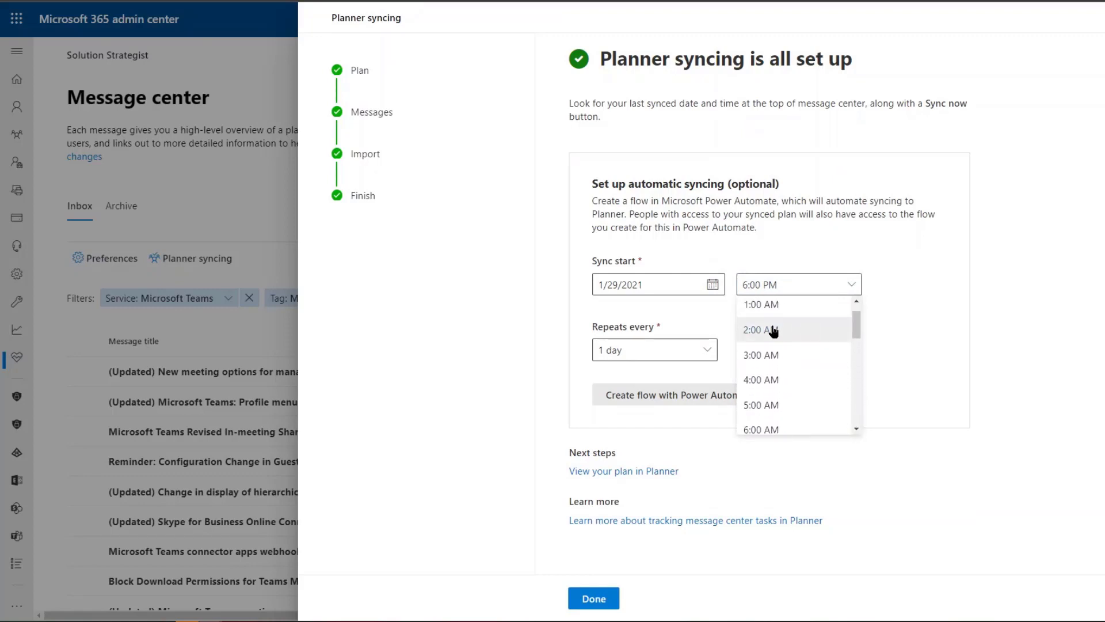
pyautogui.click(773, 332)
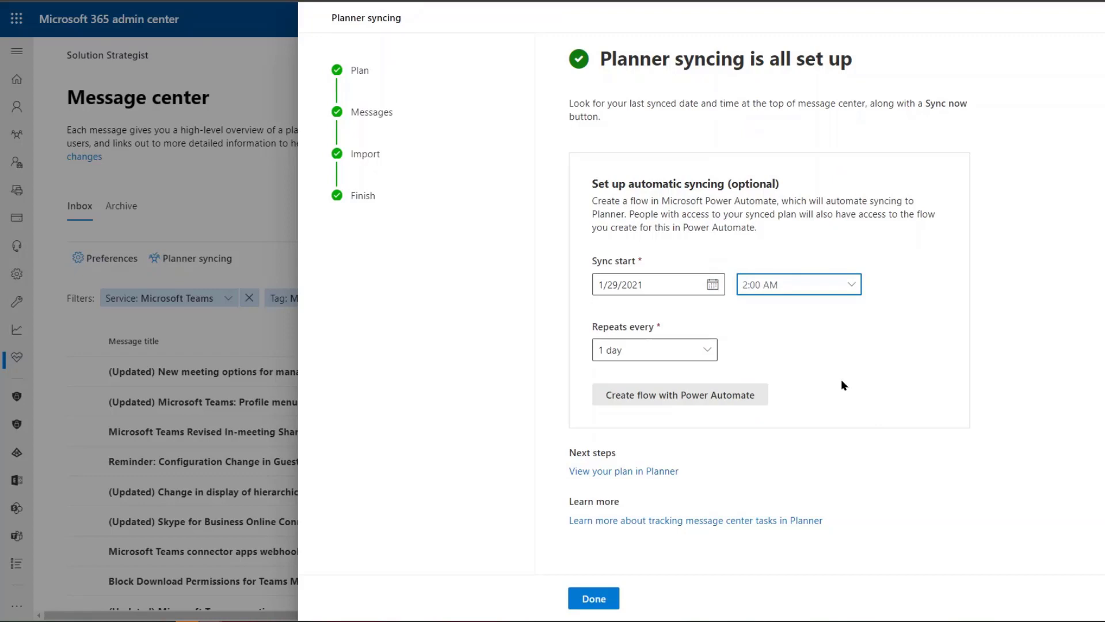
# Create the Power Automate flow that syncs Message center to Planner, accepting the terms and connecting Microsoft 365 message center.
pyautogui.click(686, 397)
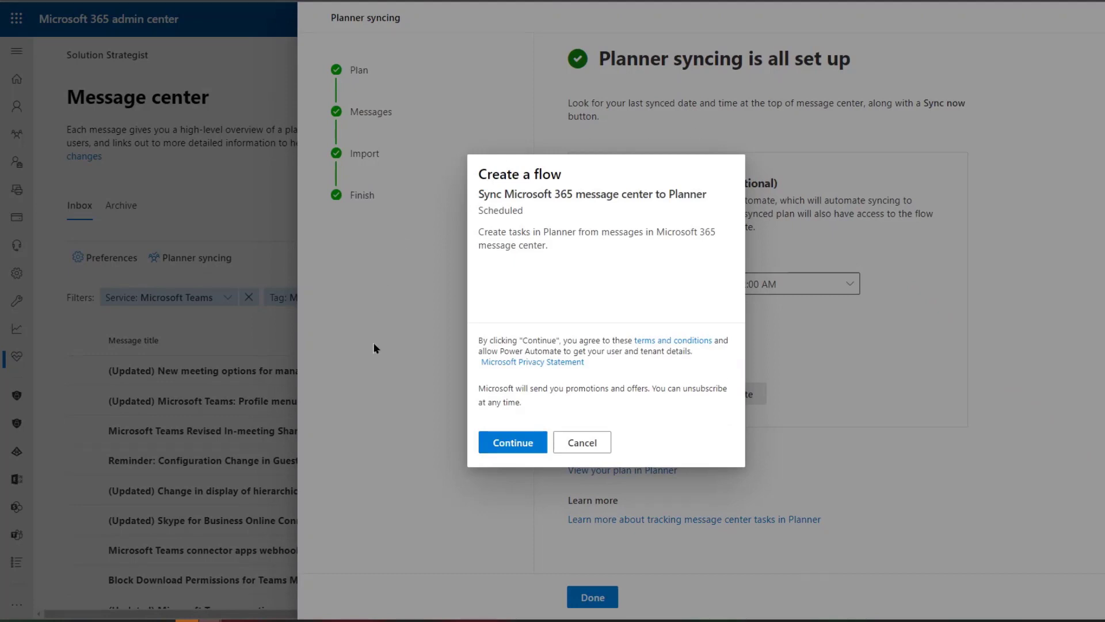
pyautogui.click(502, 448)
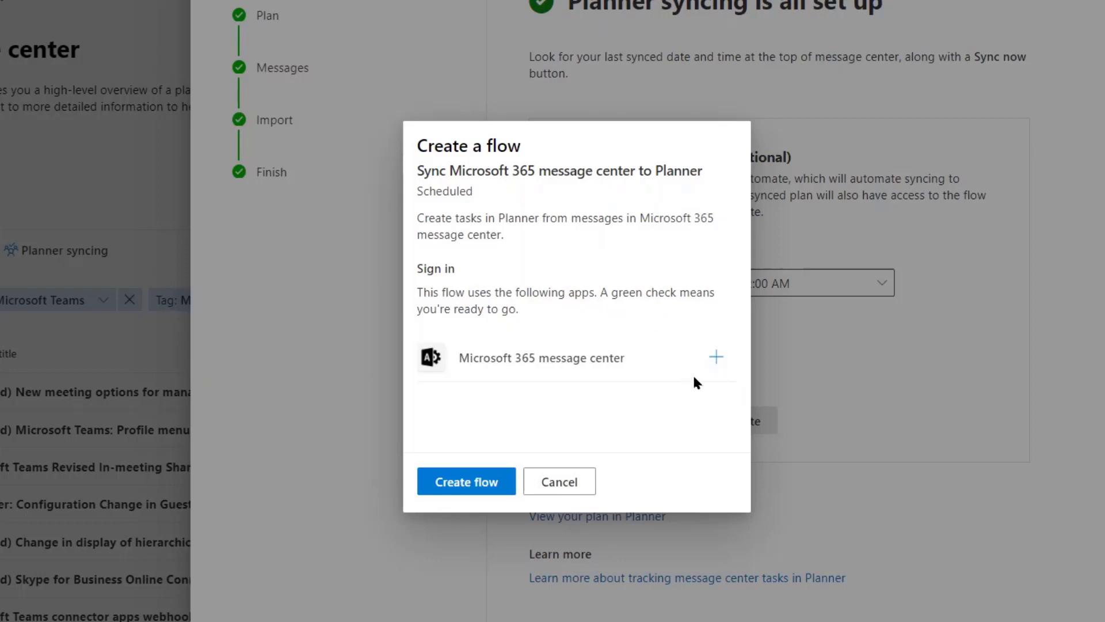
pyautogui.click(719, 359)
pyautogui.click(468, 484)
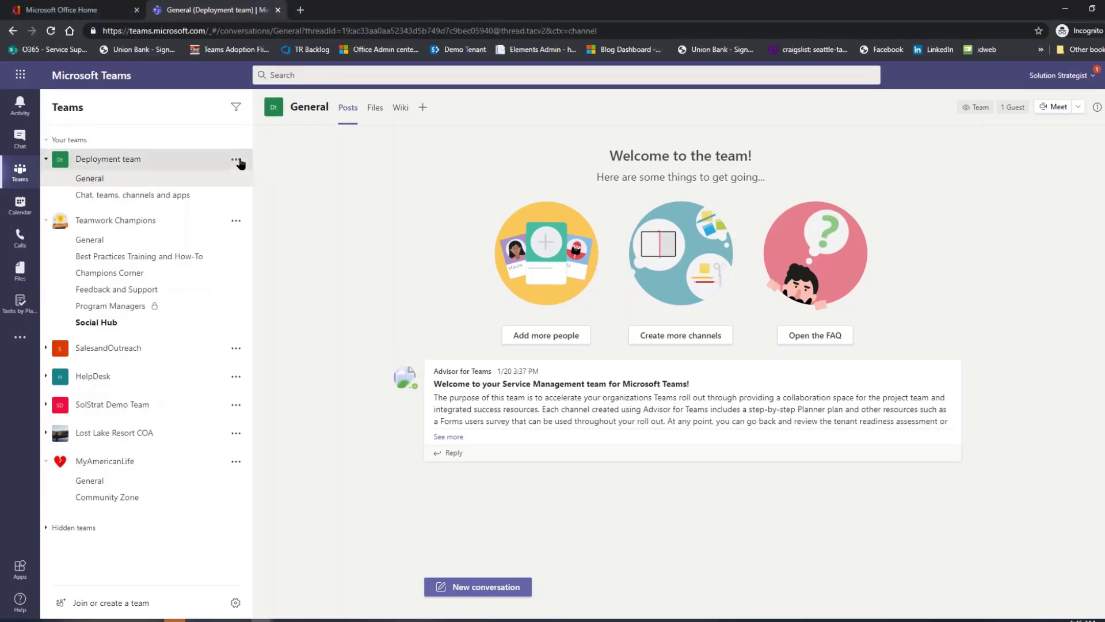
# In Microsoft Teams, add a standard channel named Message Center Info to the Deployment team, automatically shown in everyone's channel list.
pyautogui.click(238, 160)
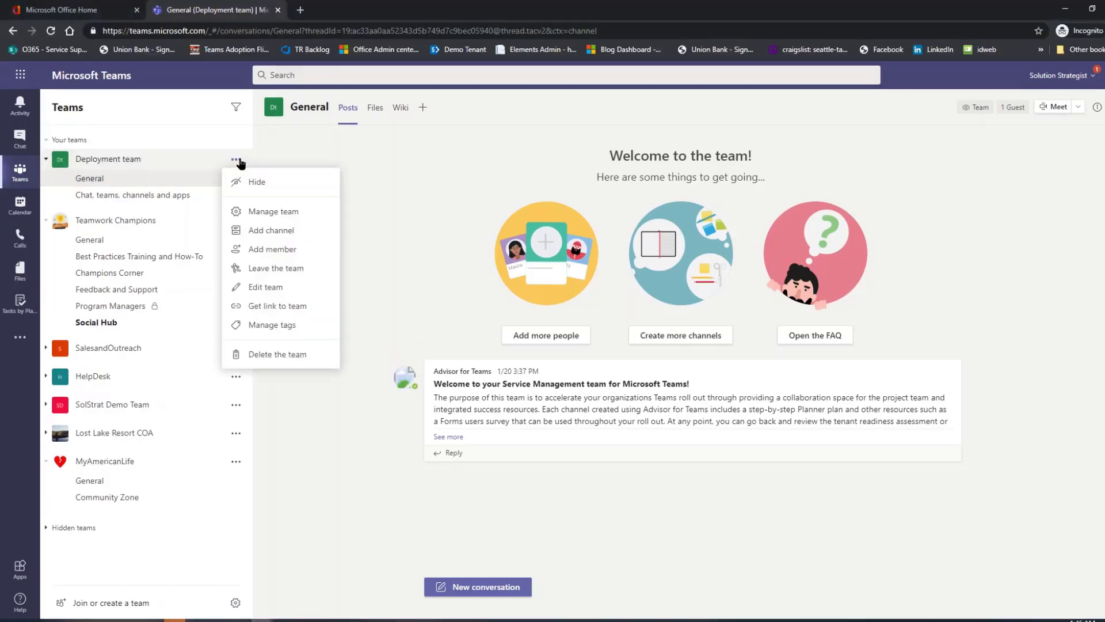
pyautogui.click(248, 231)
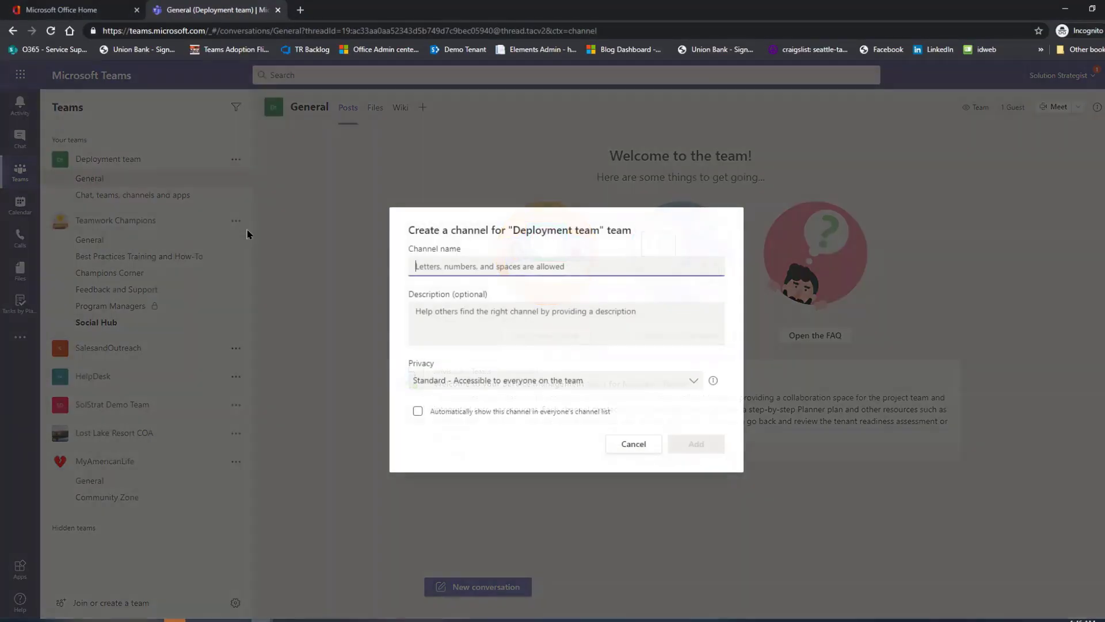
pyautogui.write('Me')
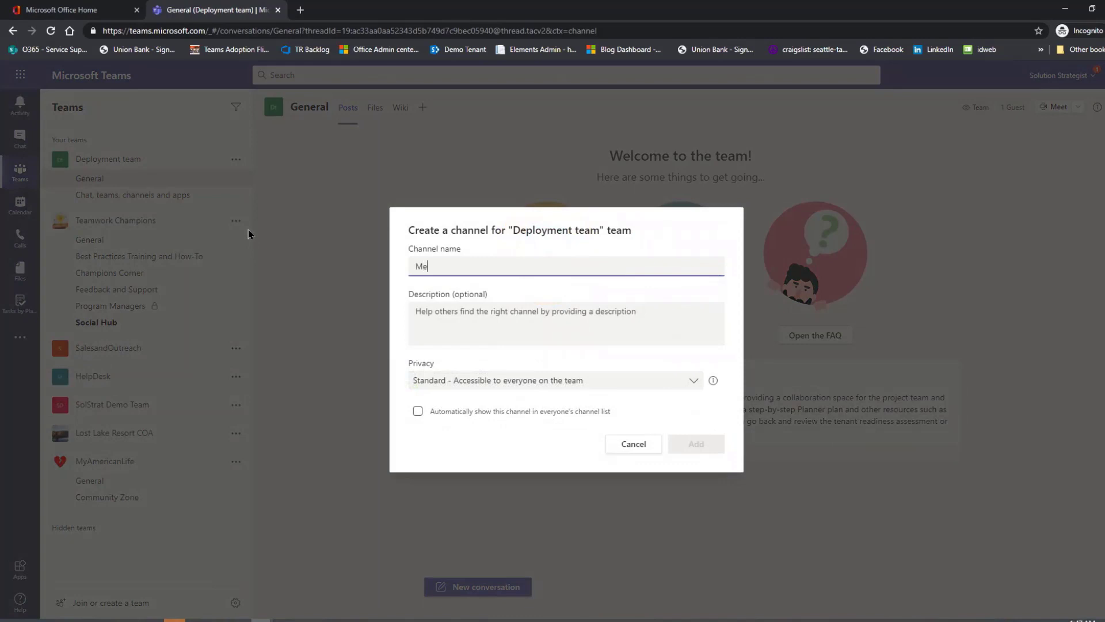
pyautogui.write('ssage Center Info')
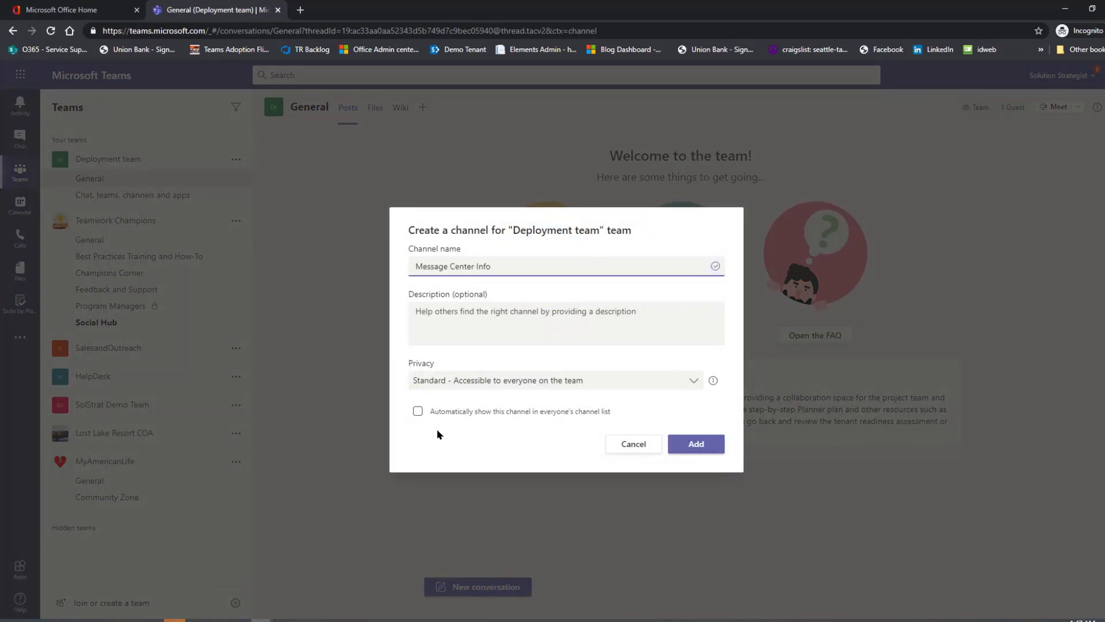
pyautogui.click(418, 411)
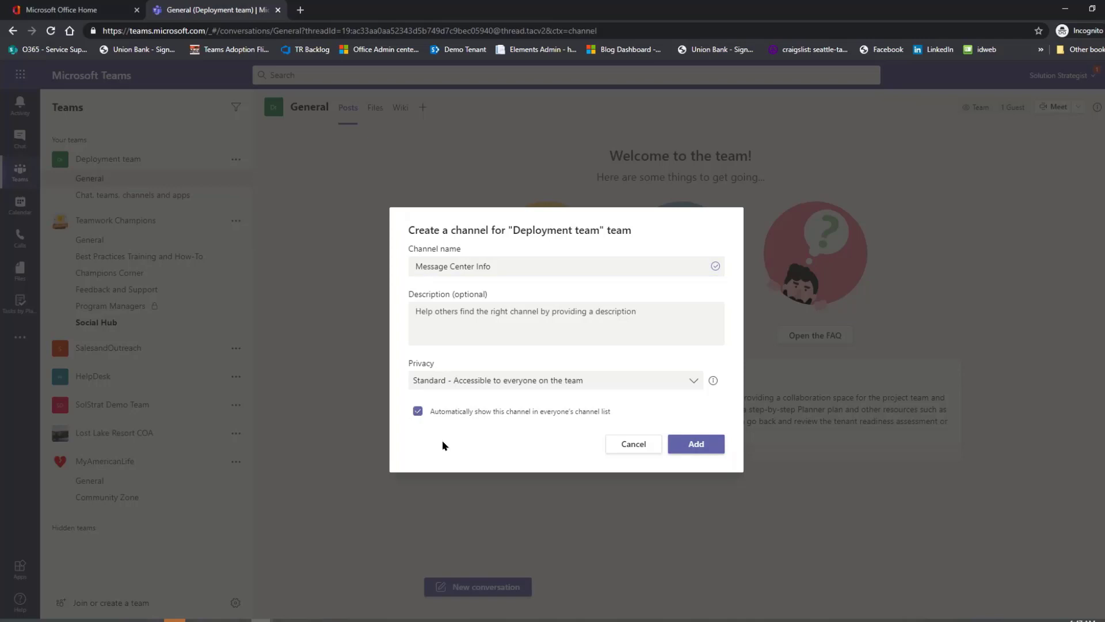
pyautogui.click(696, 446)
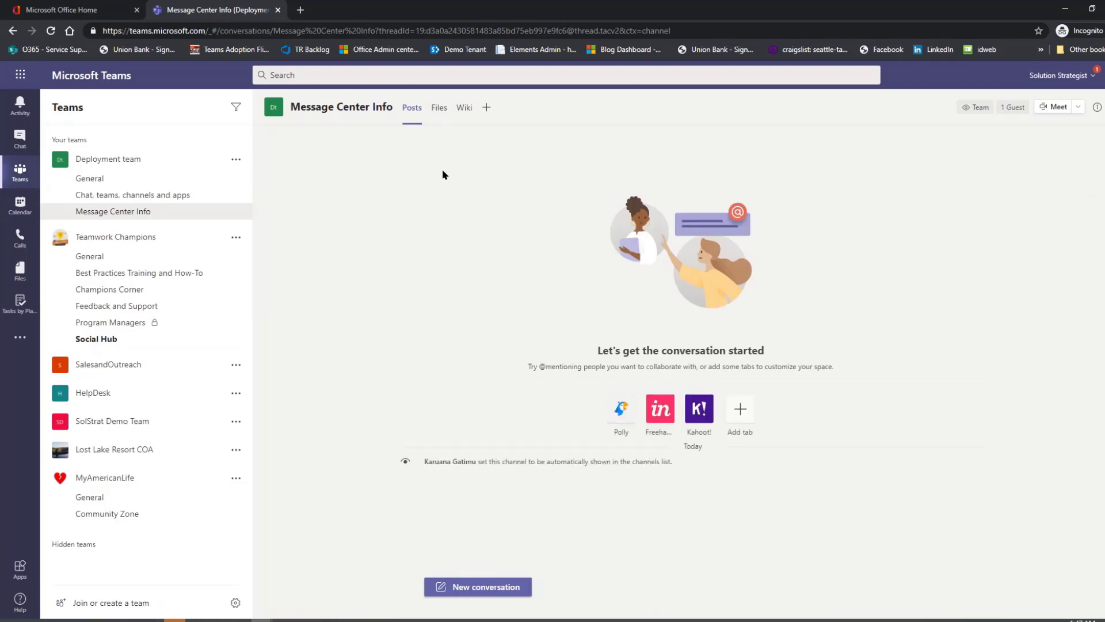
# Add a Tasks by Planner and To Do tab to the Message Center Info channel, using the existing Message Center Posts plan.
pyautogui.click(487, 108)
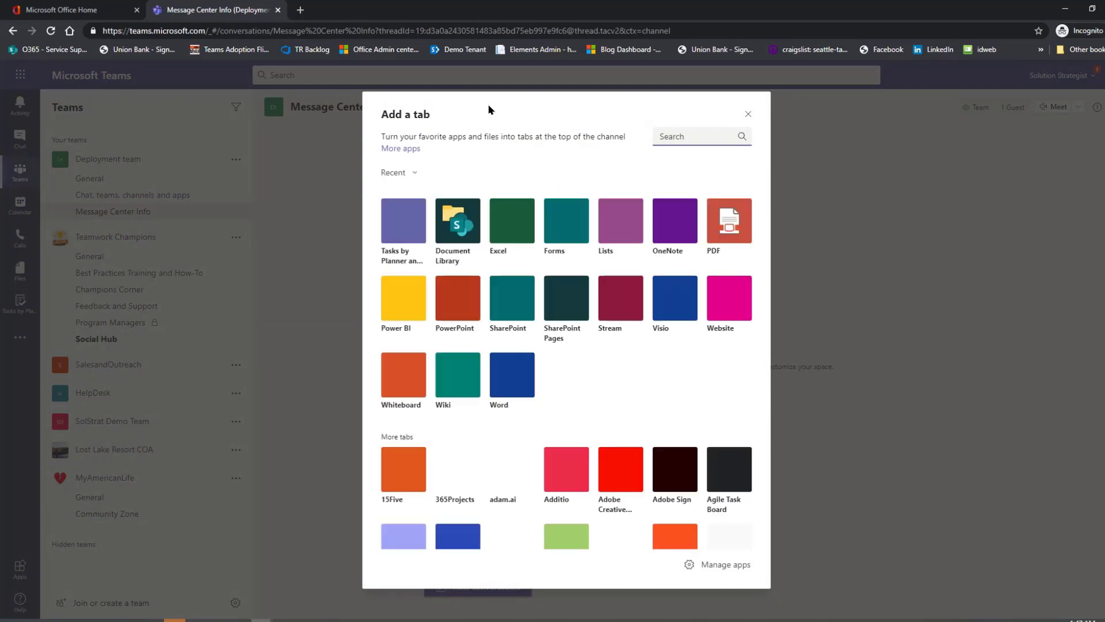
pyautogui.click(396, 236)
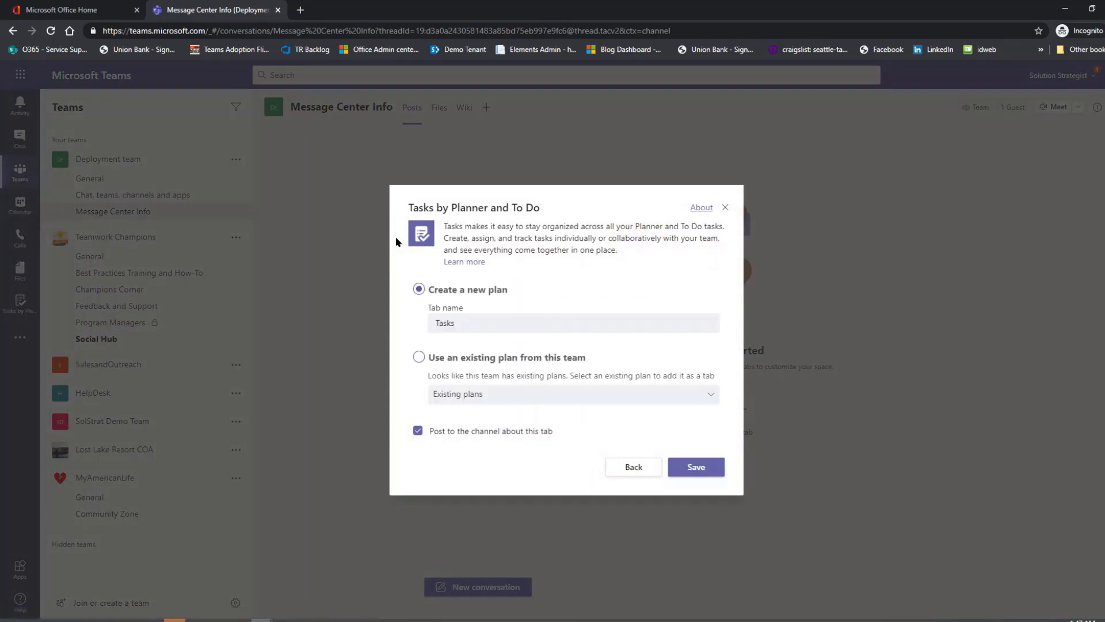
pyautogui.click(419, 357)
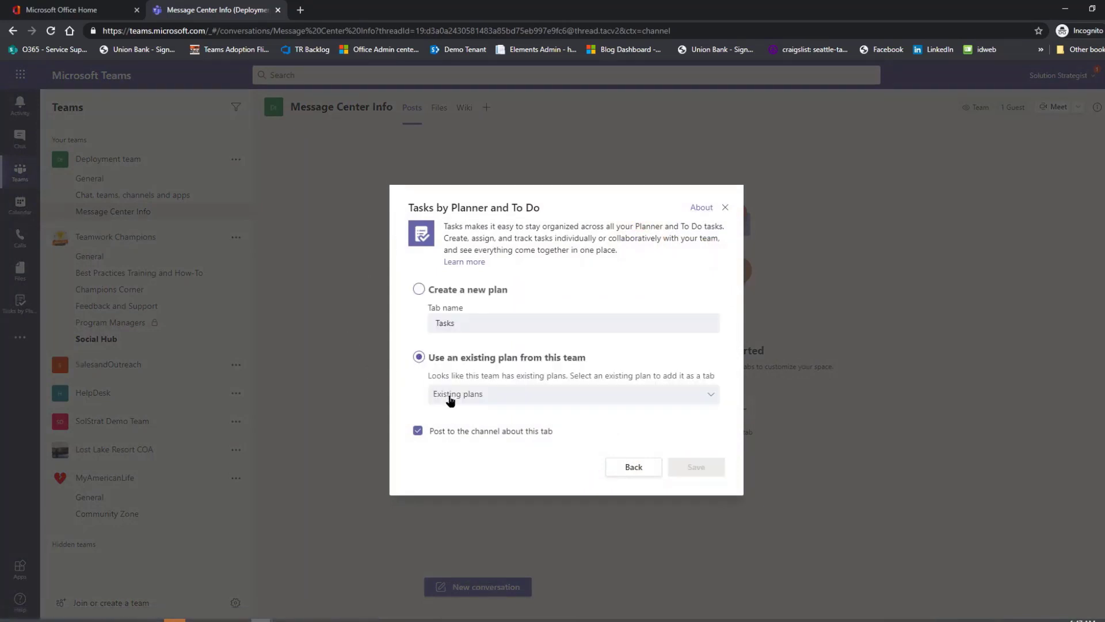
pyautogui.click(704, 396)
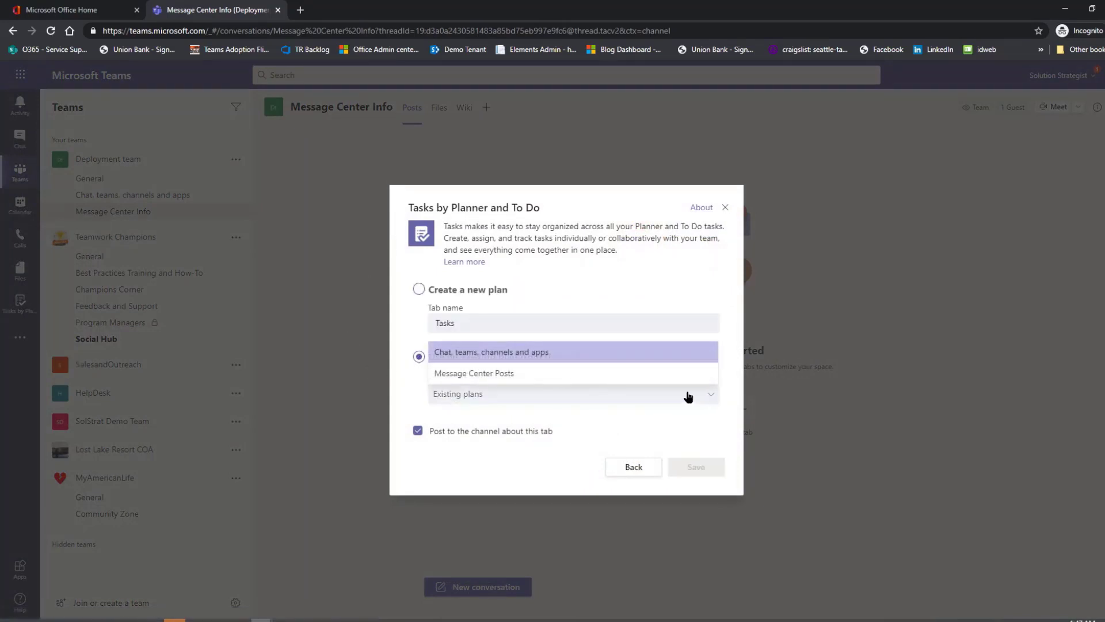
pyautogui.click(532, 377)
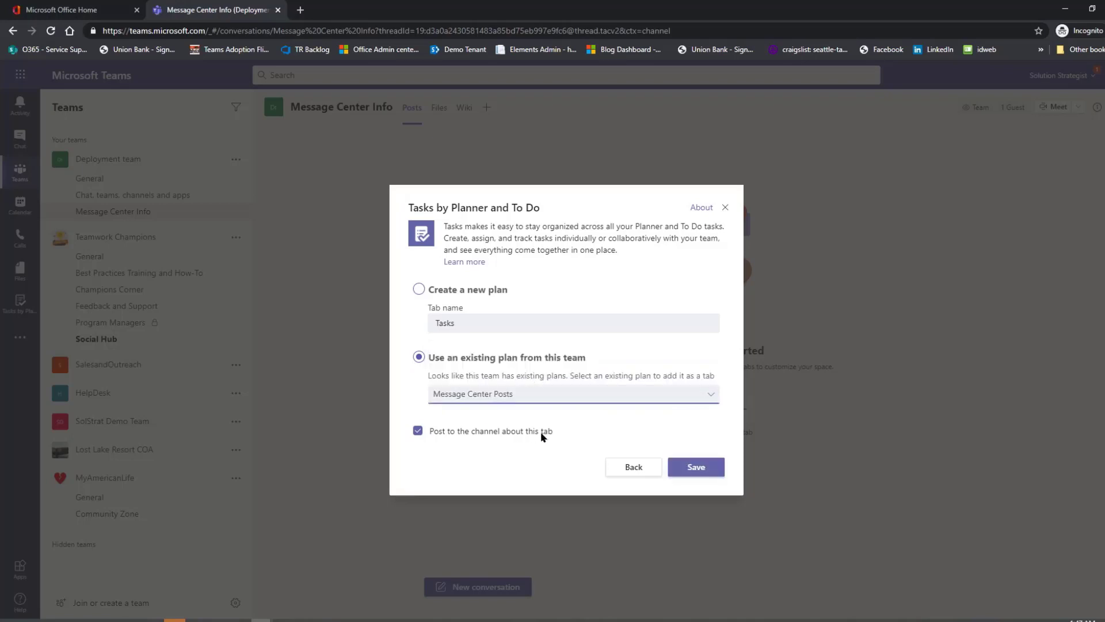
pyautogui.click(704, 470)
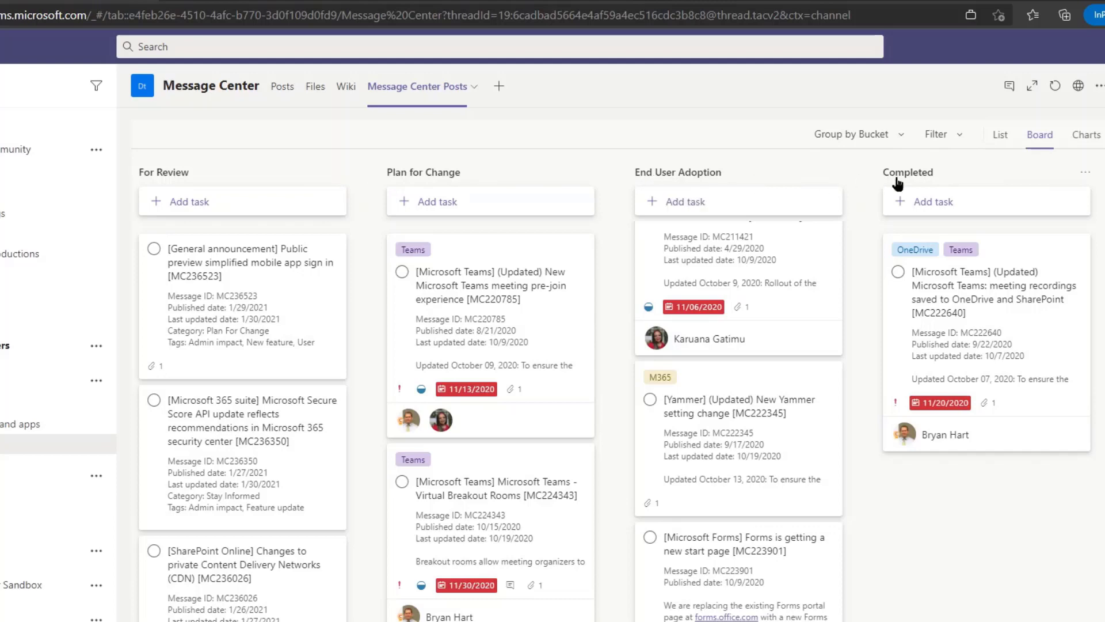
# Review the buckets across the Message Center Posts board, view the tasks as a list, and return to the board.
pyautogui.hscroll(3, 897, 183)
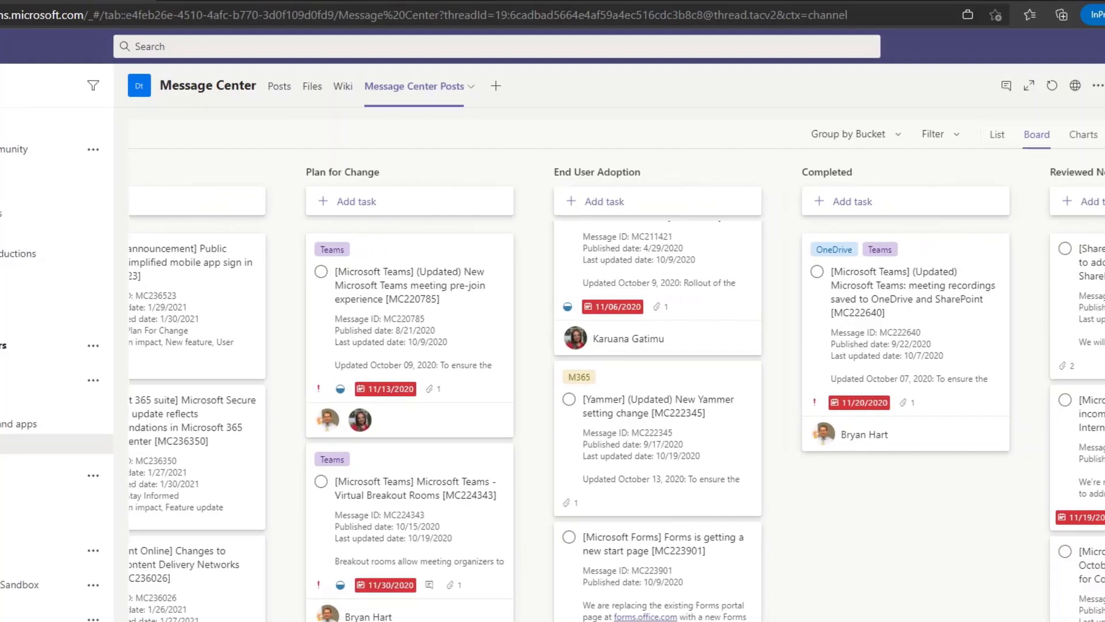
pyautogui.hscroll(4, 611, 391)
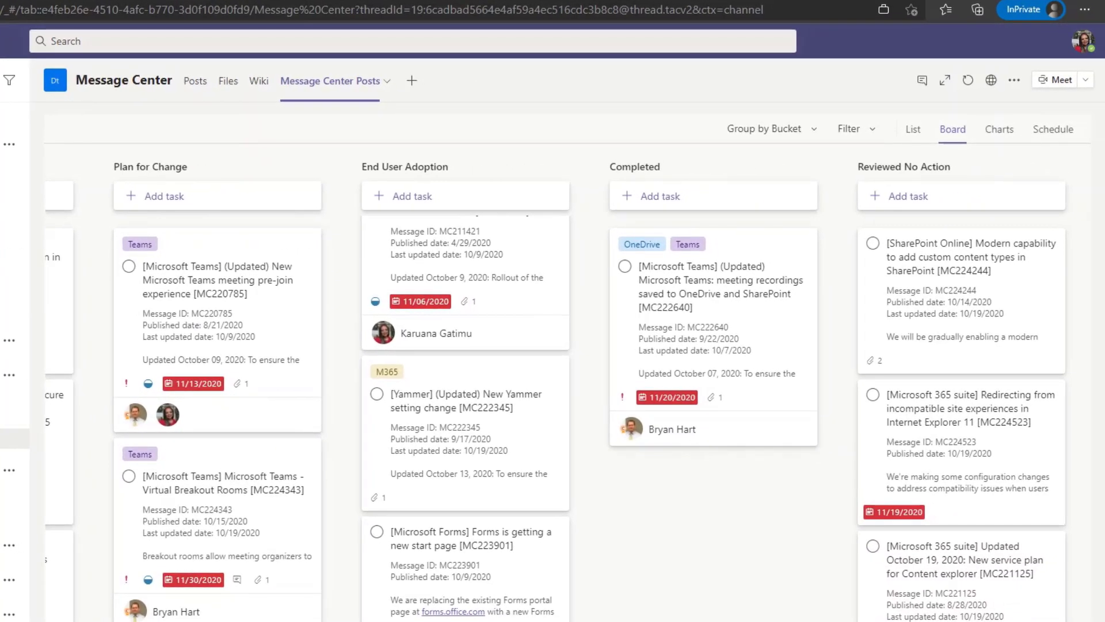
pyautogui.hscroll(-7, 567, 403)
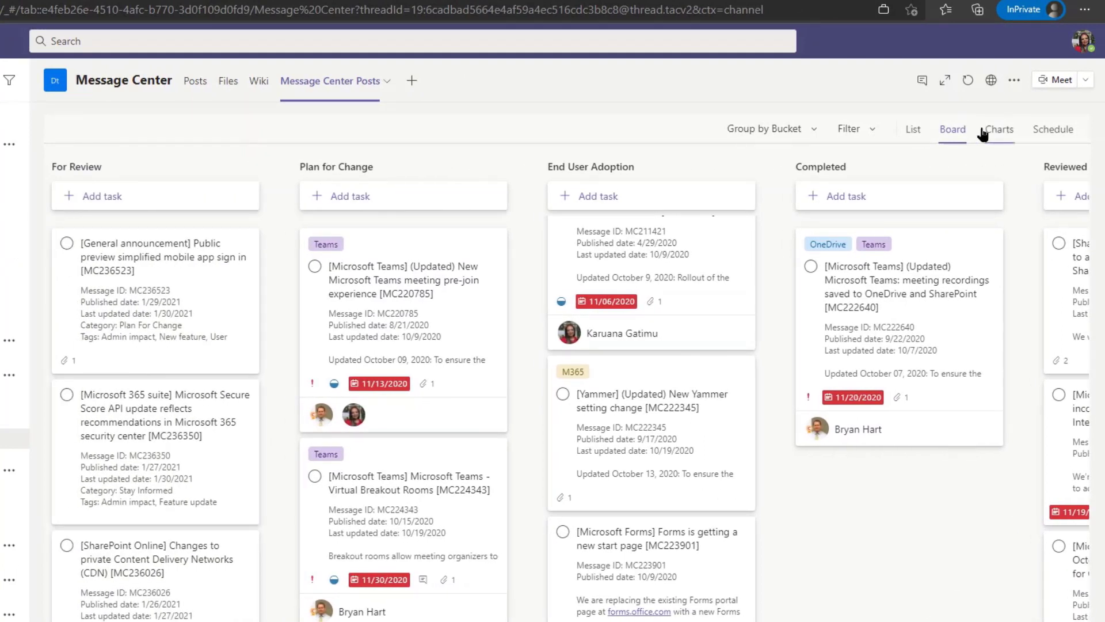
pyautogui.click(913, 130)
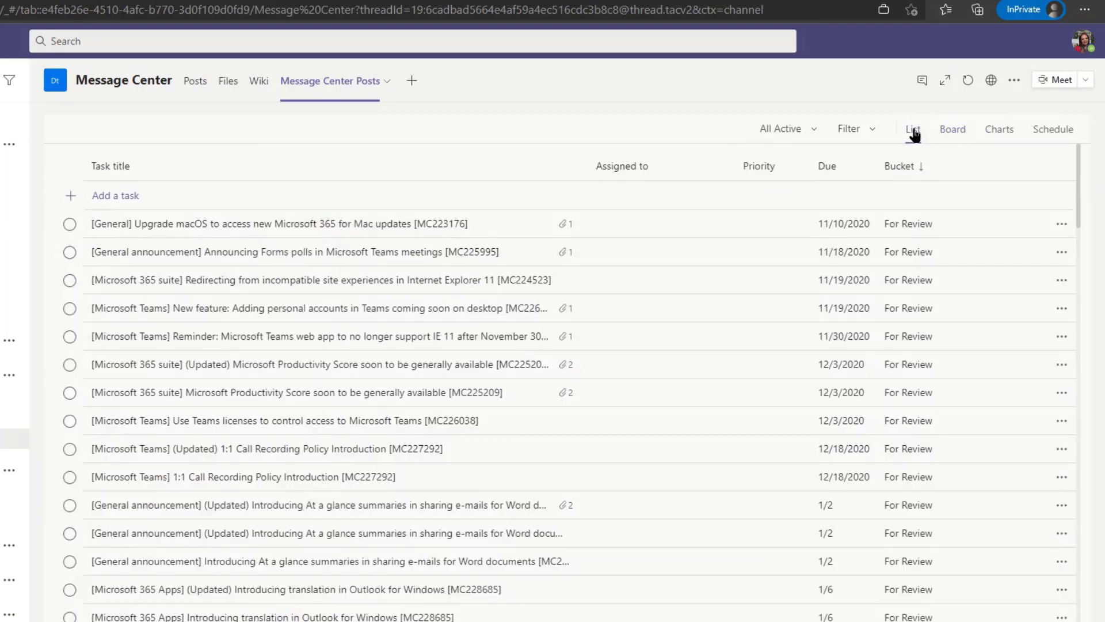
pyautogui.click(956, 132)
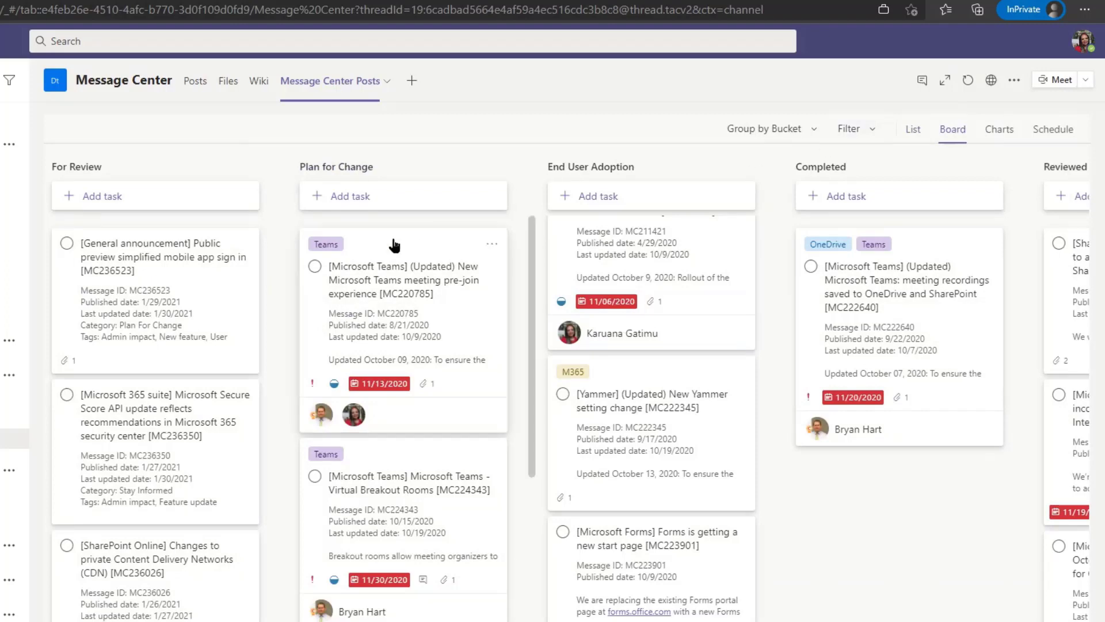
# Look at the label choices for the Teams meeting pre-join experience task, and dismiss them without changing its label.
pyautogui.click(492, 246)
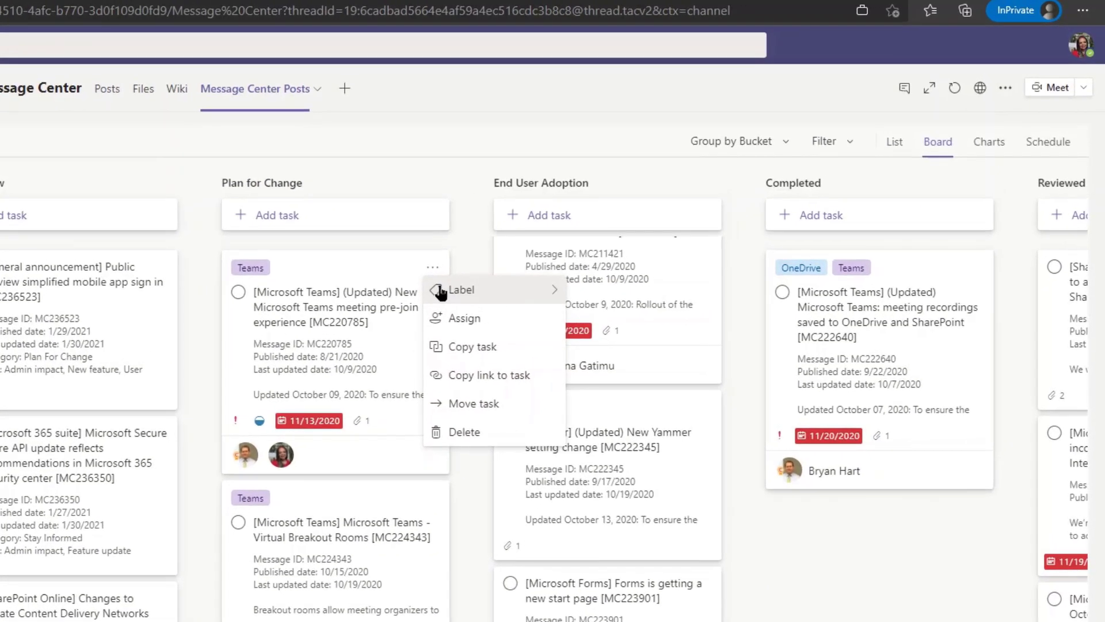
pyautogui.moveTo(440, 293)
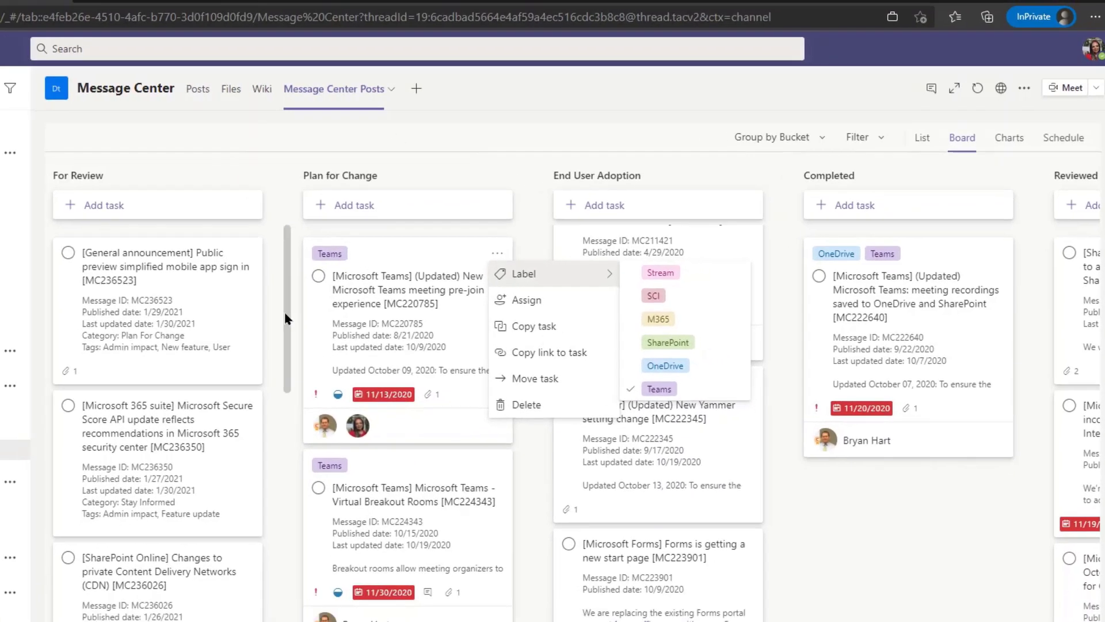
pyautogui.click(194, 332)
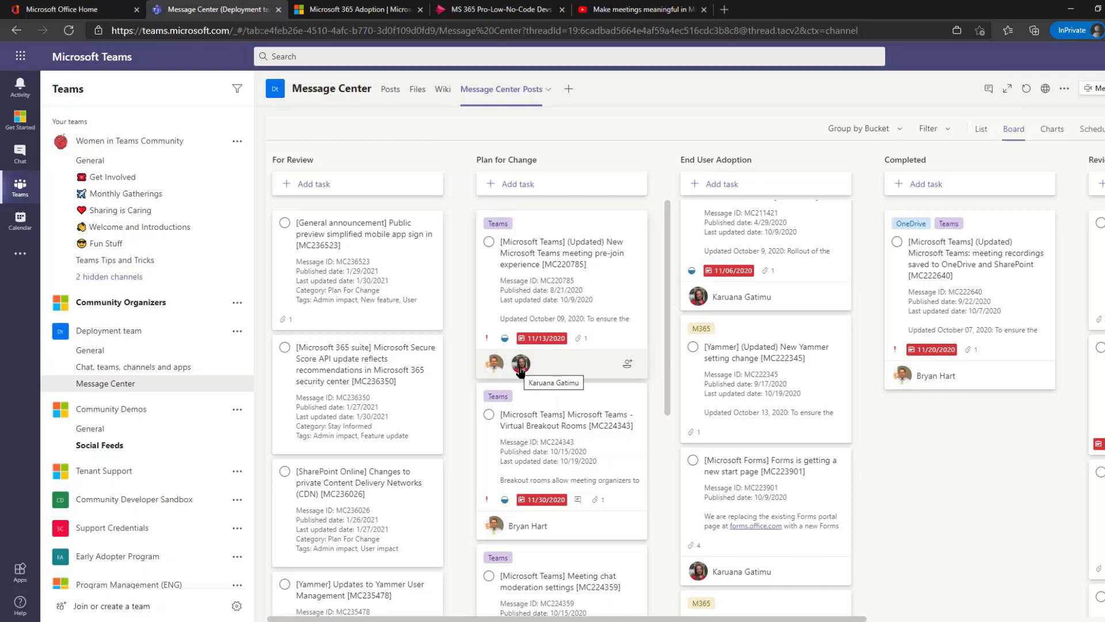
# Open the Teams meeting pre-join experience task in Plan for Change to examine its details and notes, and close it.
pyautogui.scroll(2, 816, 397)
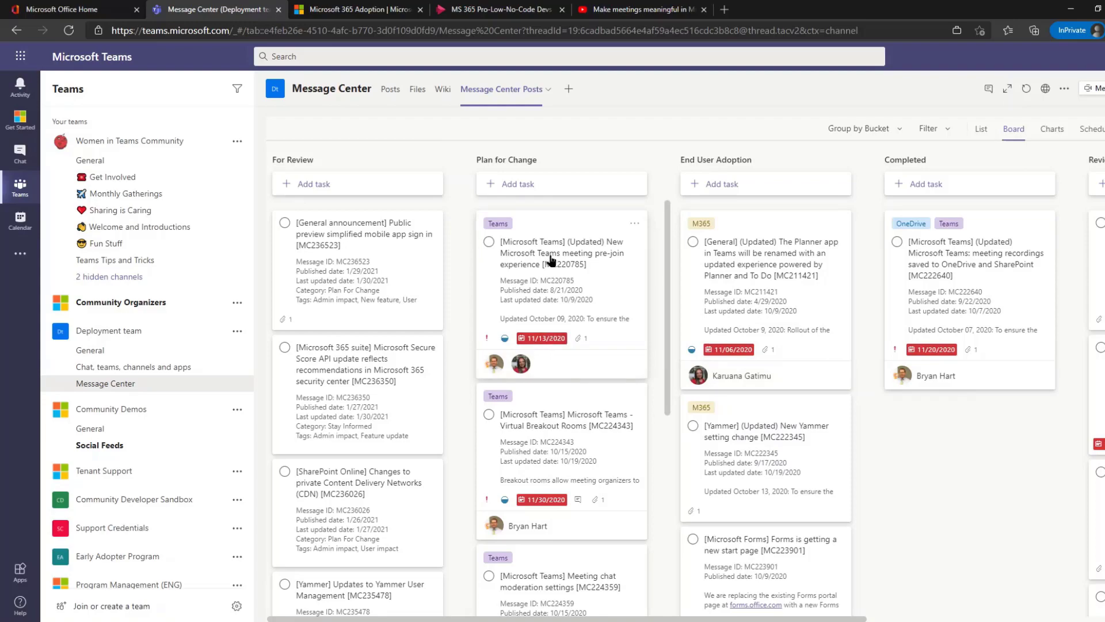
pyautogui.click(549, 270)
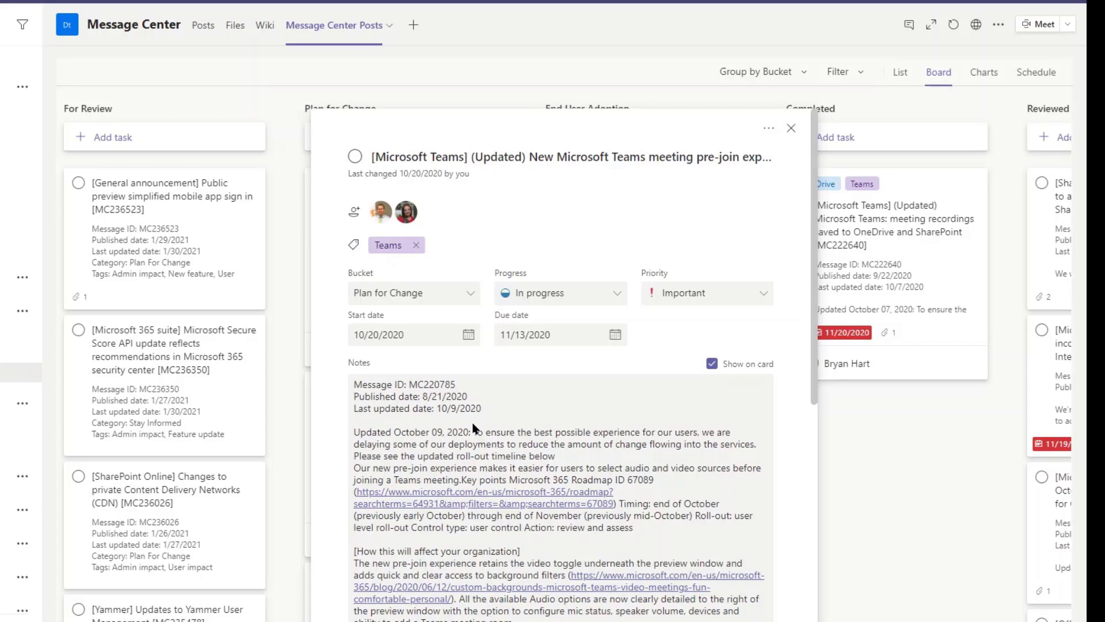
pyautogui.click(791, 128)
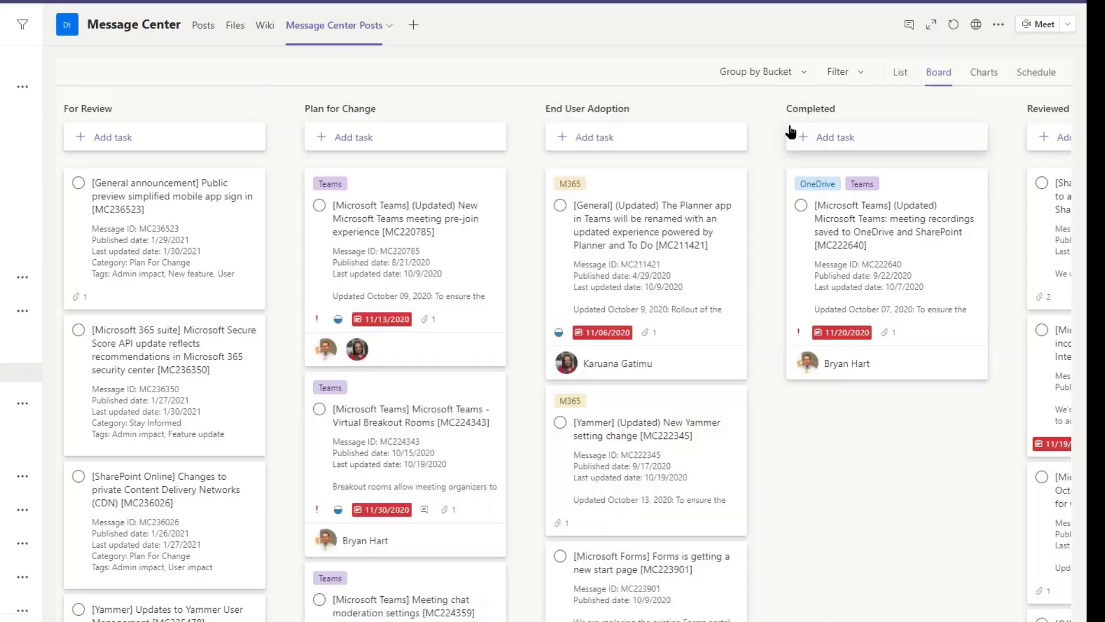